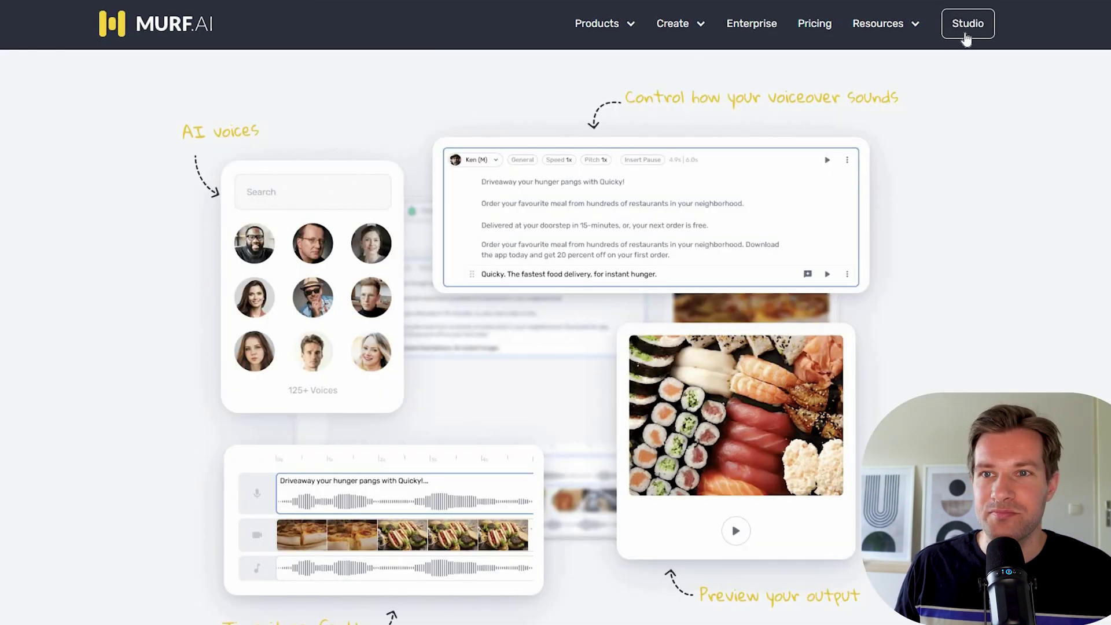
# - From the Studio dashboard, create a blank audio project named 'My tryout project'
pyautogui.click(966, 23)
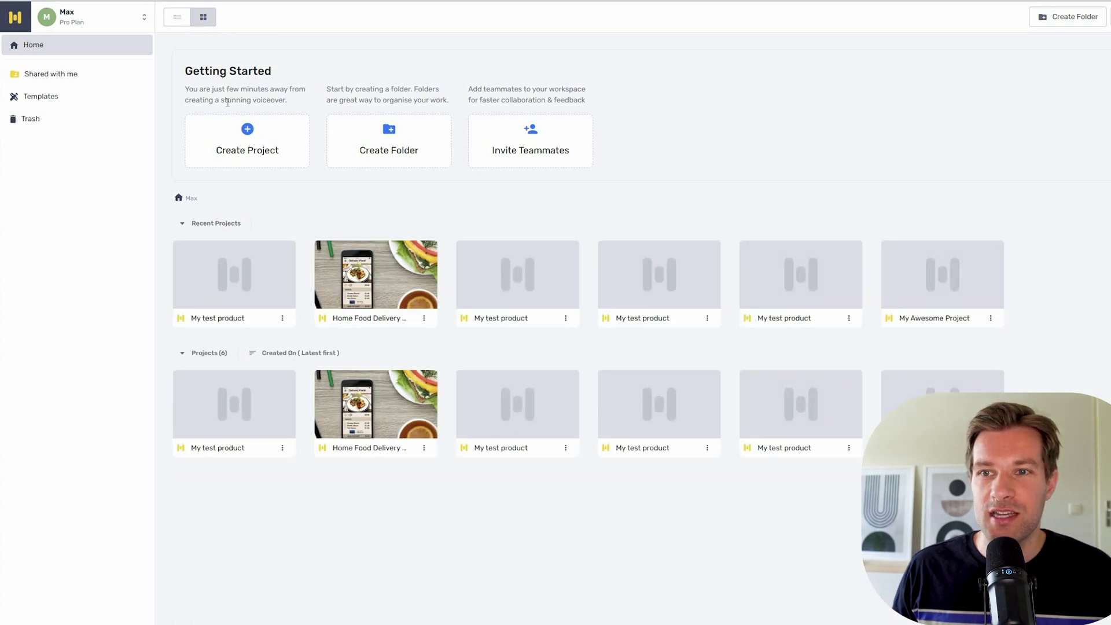
pyautogui.click(228, 144)
pyautogui.write('My tryout project')
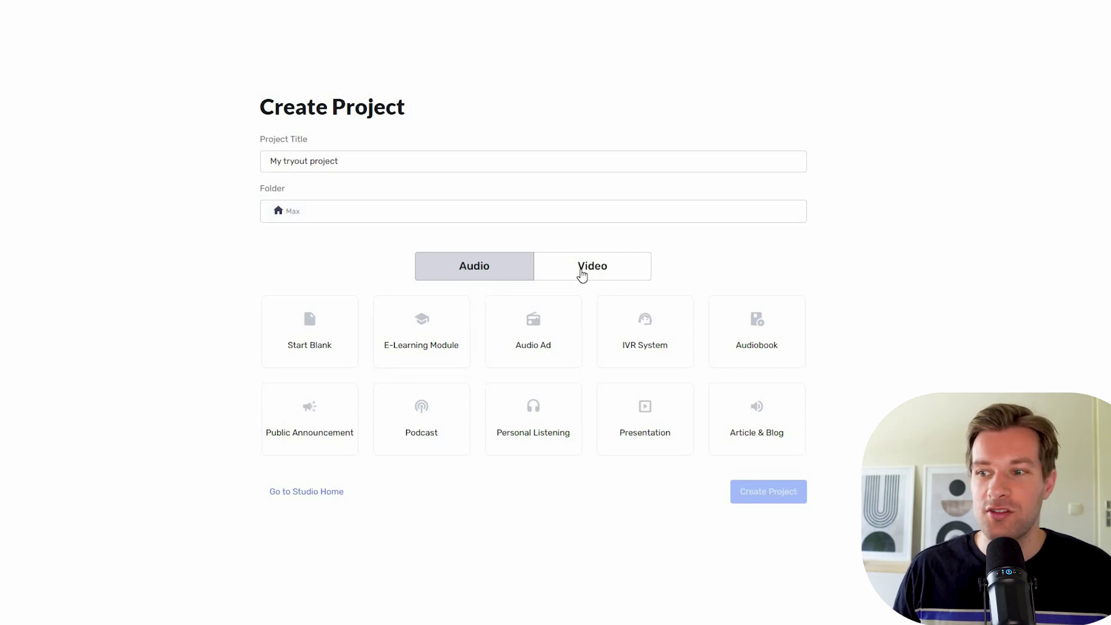
pyautogui.click(607, 274)
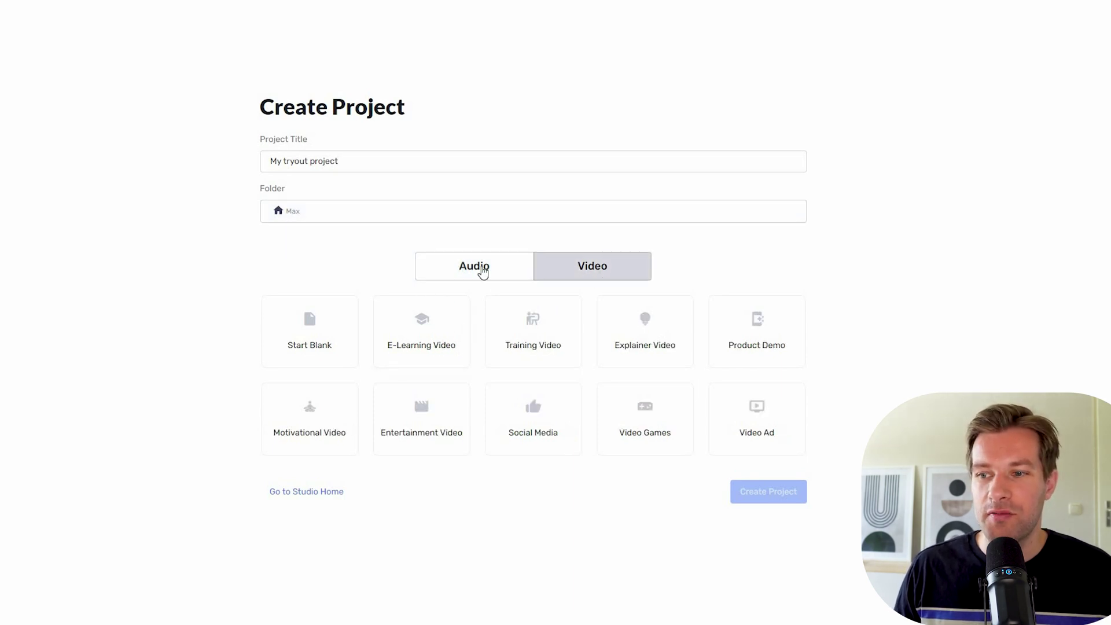
pyautogui.click(483, 272)
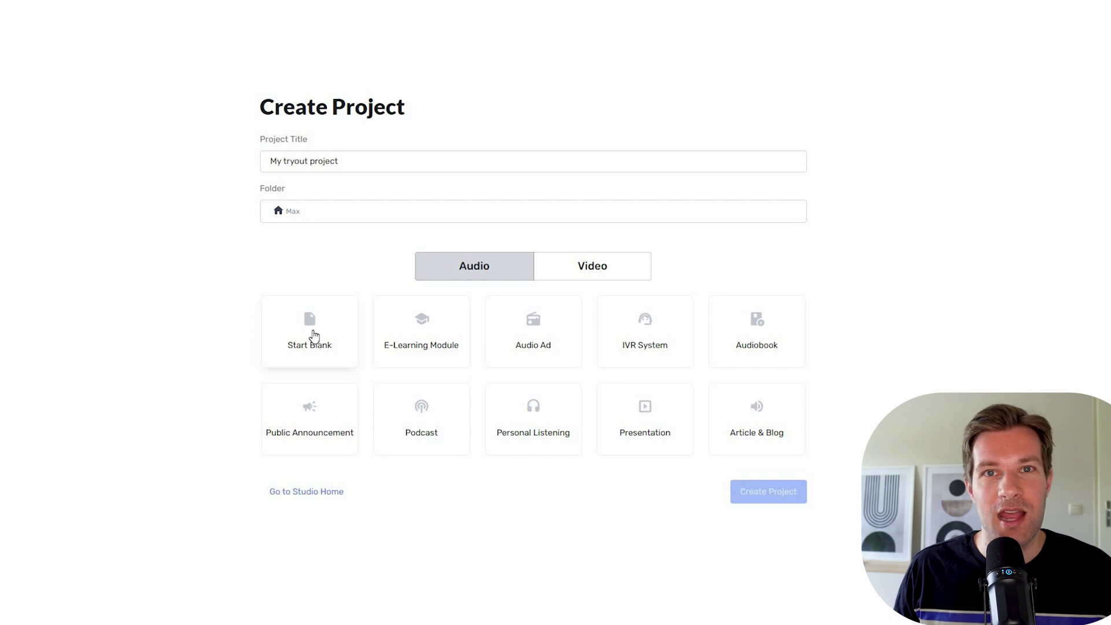
pyautogui.click(781, 495)
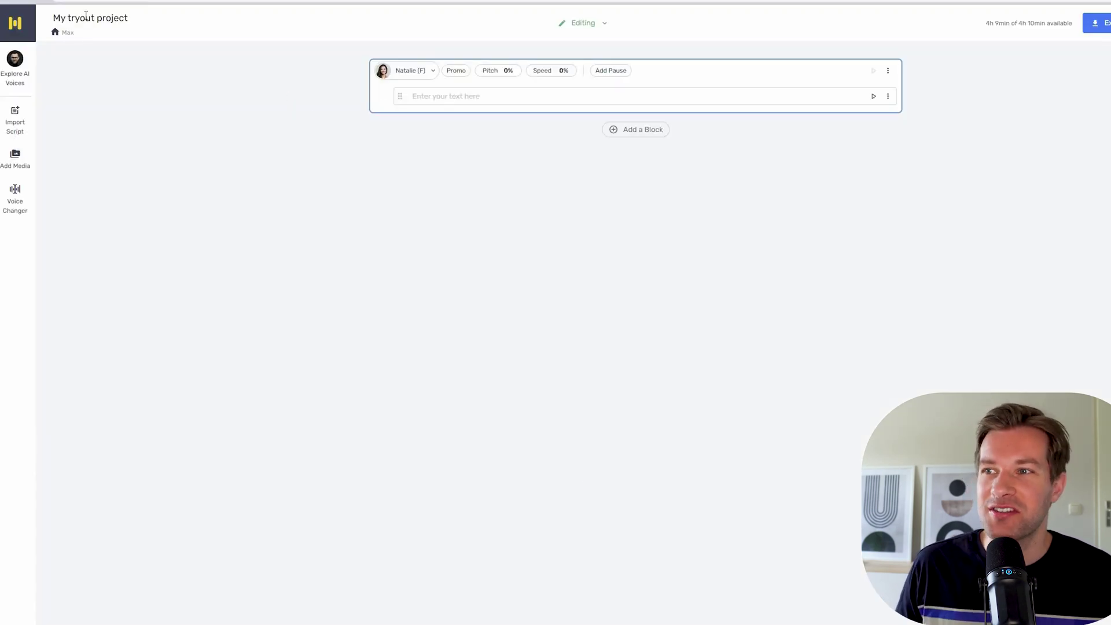
# - Preview the Natalie, Ronnie and Naomi voices in the AI voice gallery
pyautogui.click(26, 80)
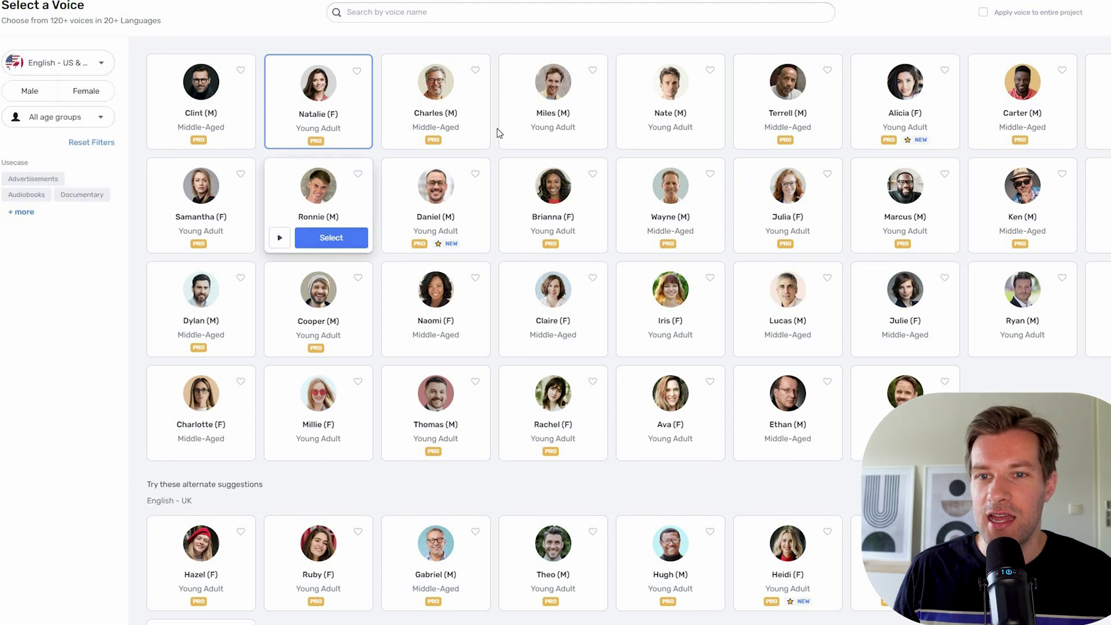
pyautogui.scroll(-2, 787, 141)
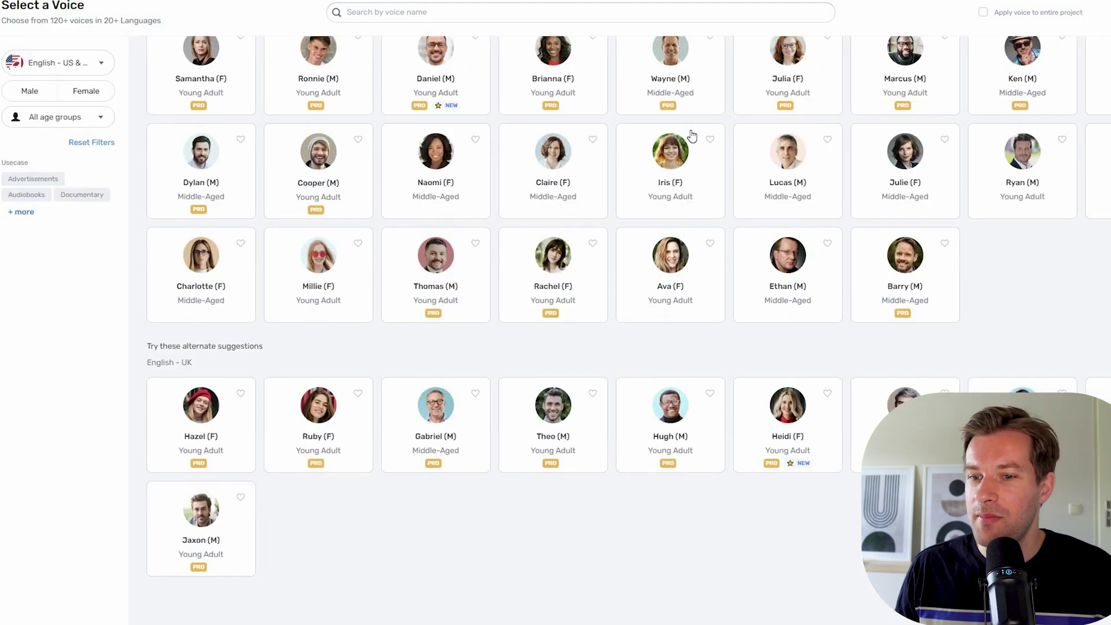
pyautogui.scroll(-1, 787, 142)
pyautogui.scroll(3, 670, 200)
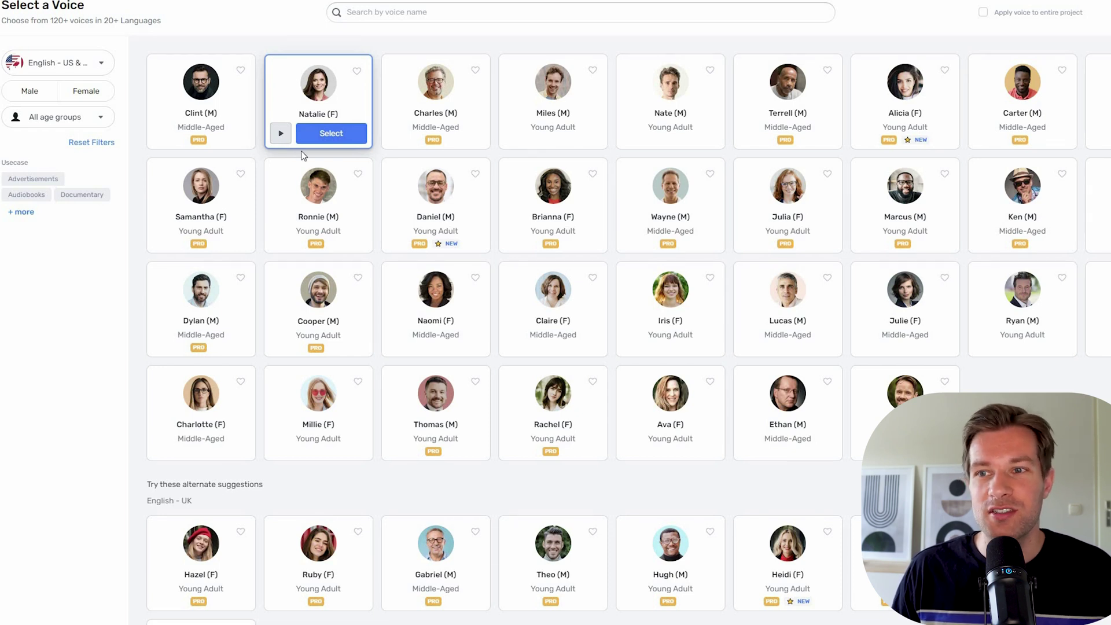
pyautogui.click(302, 153)
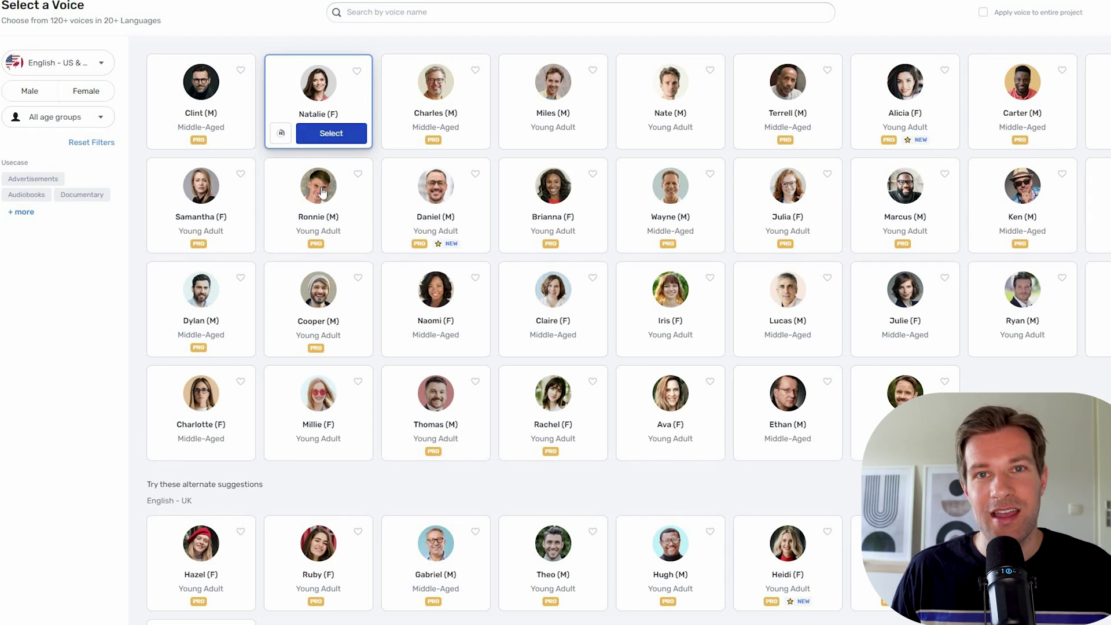
pyautogui.moveTo(318, 205)
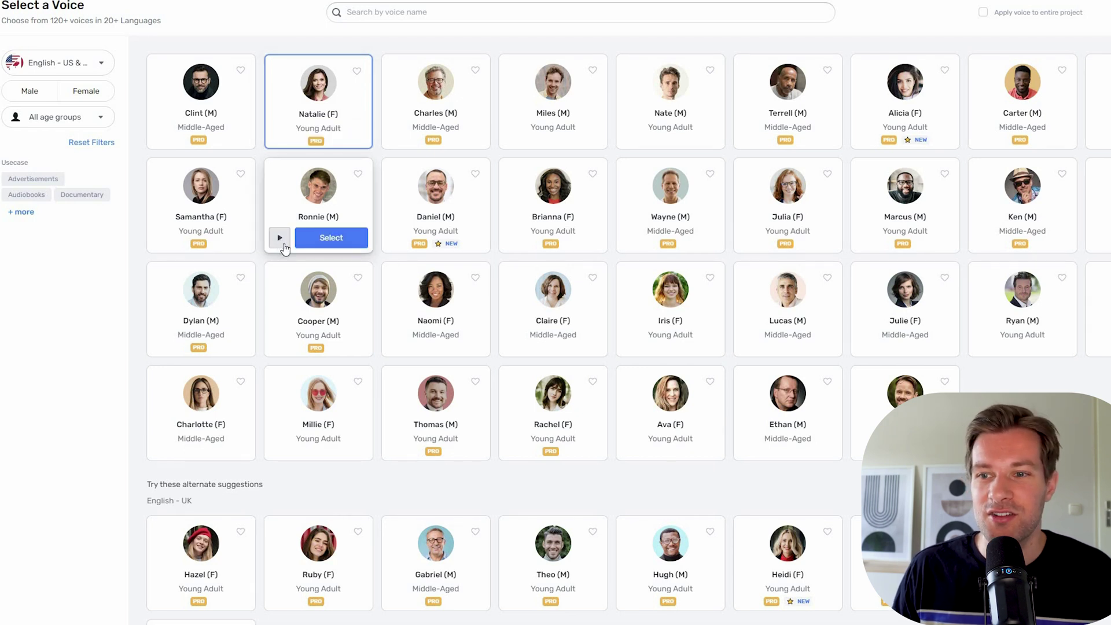
pyautogui.click(282, 243)
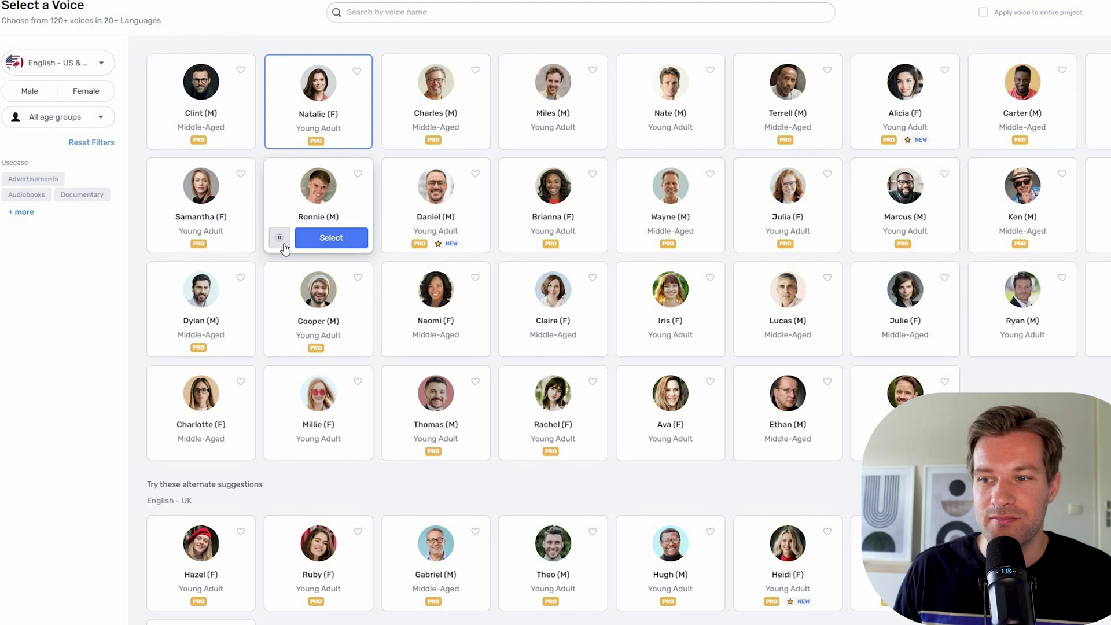
pyautogui.moveTo(435, 304)
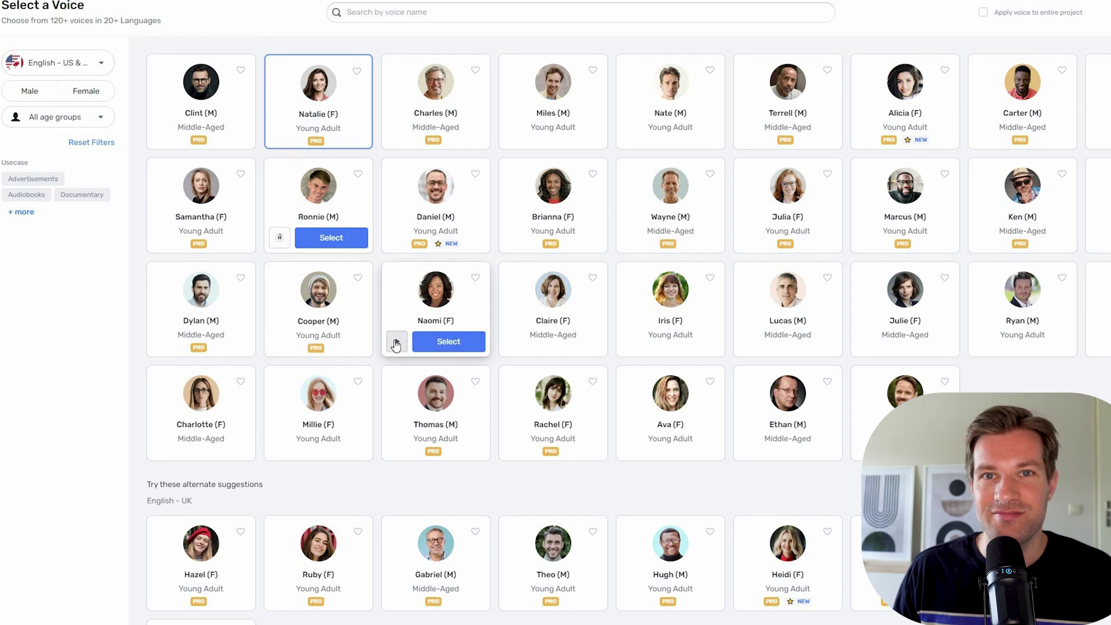
pyautogui.click(396, 343)
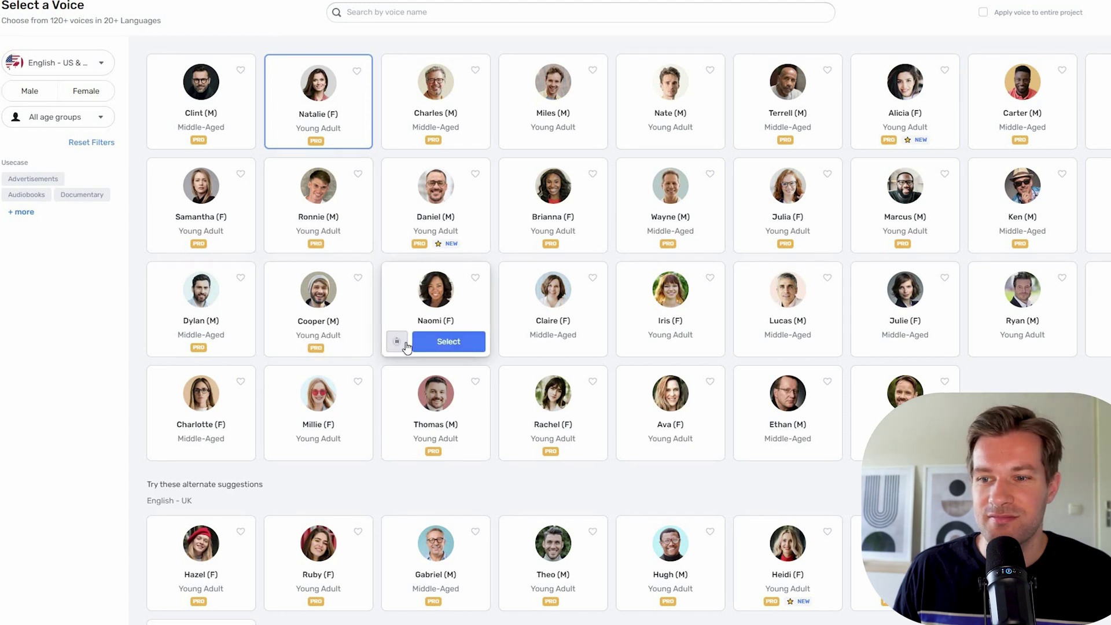
pyautogui.click(284, 343)
pyautogui.moveTo(317, 204)
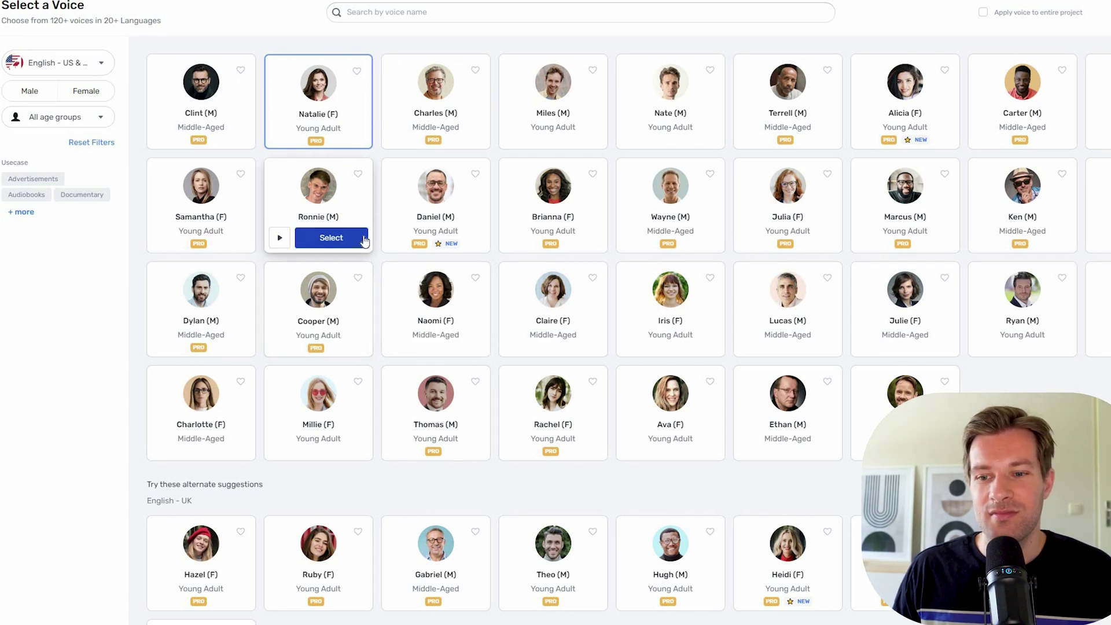
pyautogui.scroll(-3, 390, 220)
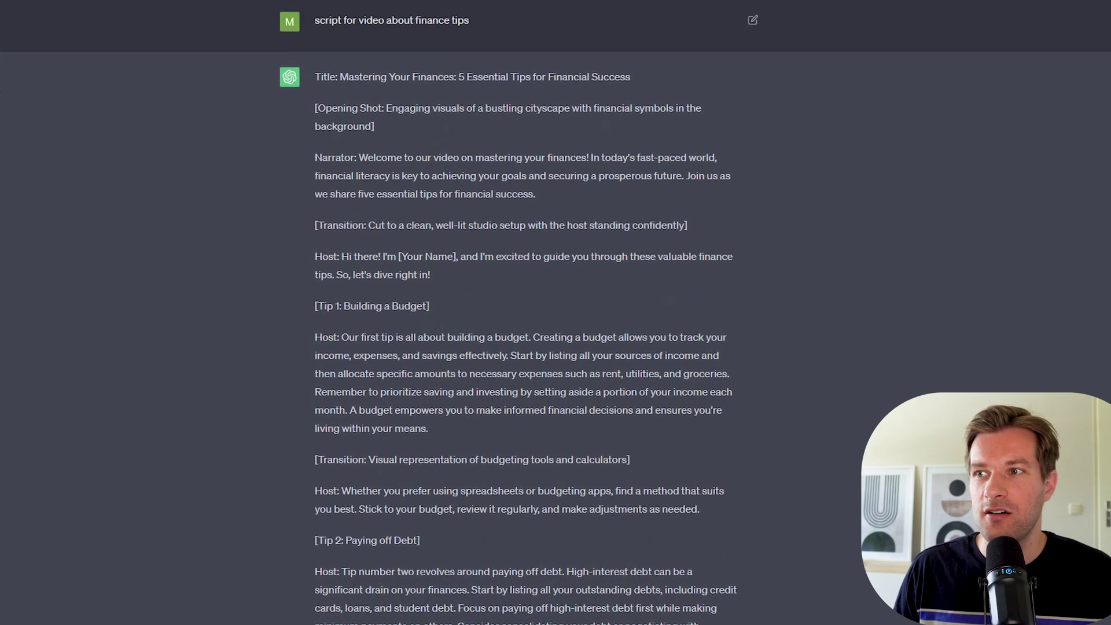
pyautogui.scroll(-3, 466, 220)
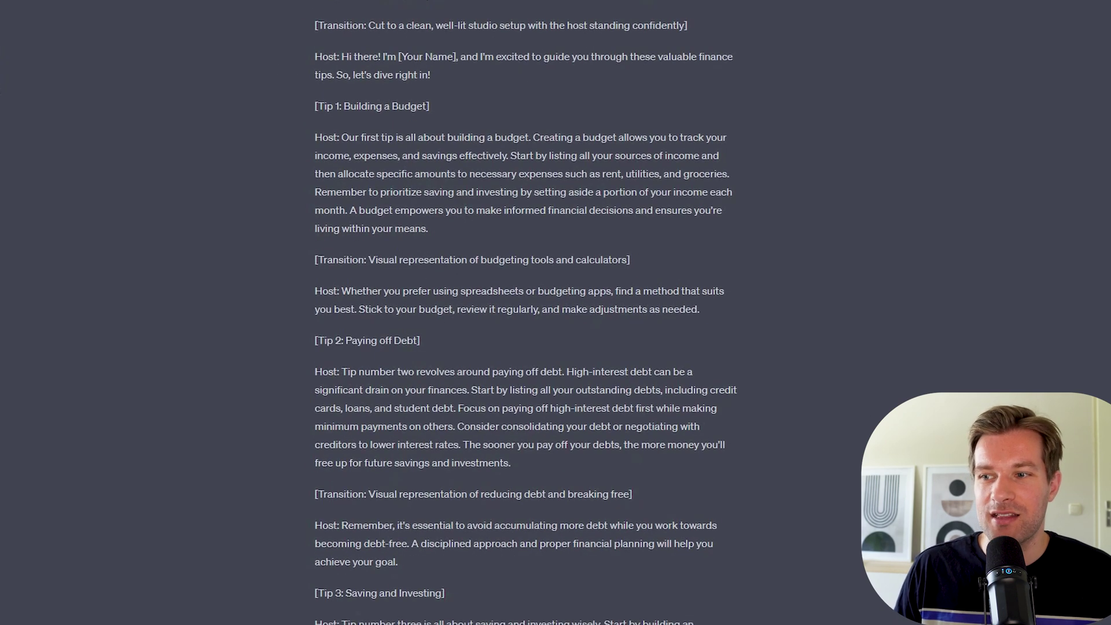
pyautogui.scroll(-1, 462, 228)
pyautogui.scroll(-1, 463, 228)
pyautogui.scroll(-1, 463, 228)
pyautogui.scroll(-1, 463, 228)
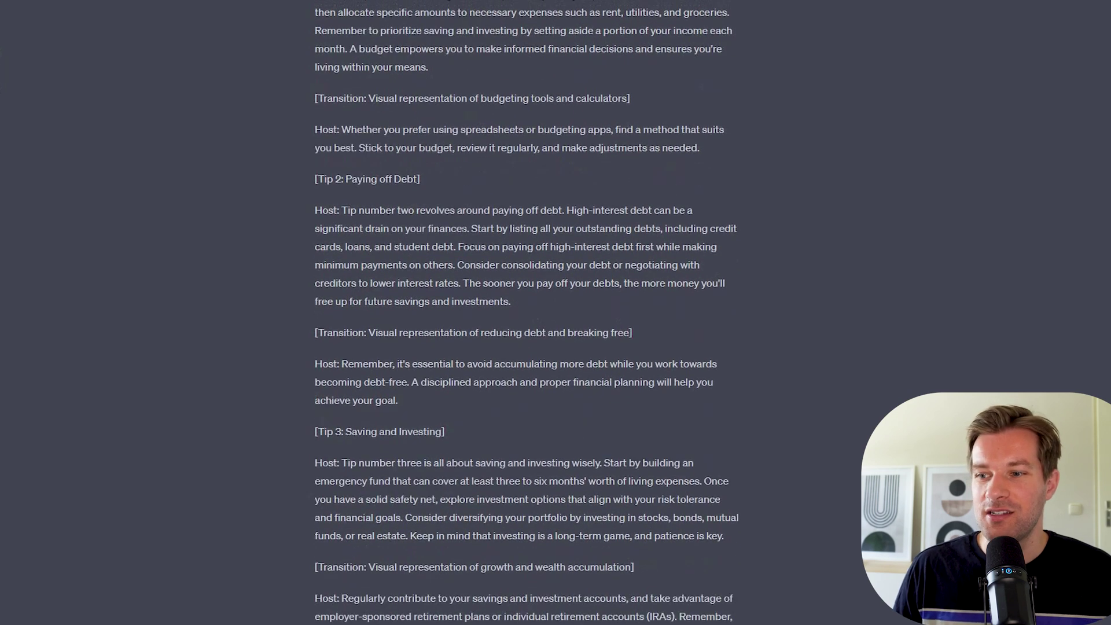
pyautogui.scroll(-1, 463, 229)
pyautogui.scroll(-1, 463, 228)
pyautogui.scroll(-1, 463, 228)
pyautogui.scroll(-1, 463, 229)
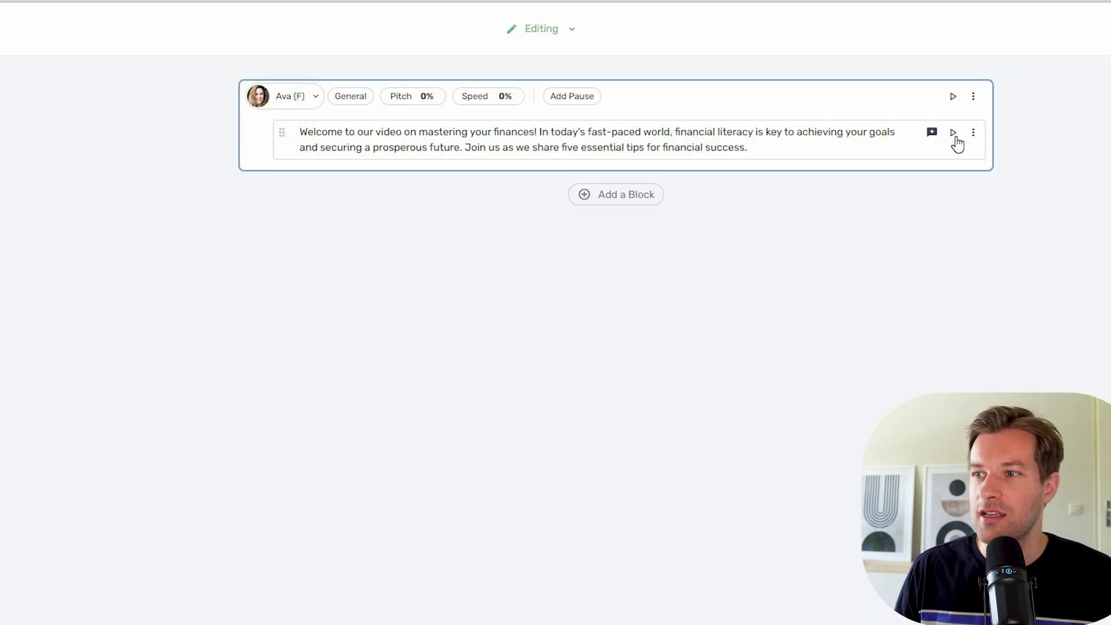
# - Generate the welcome paragraph audio with Friendly voice style and +3% speed
pyautogui.click(956, 135)
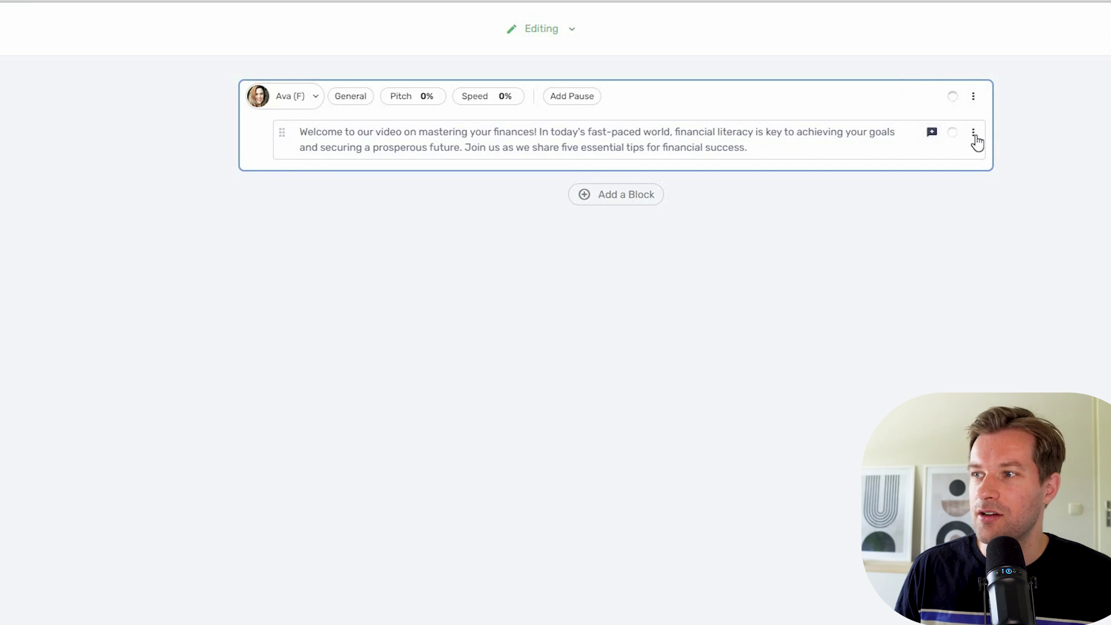
pyautogui.click(974, 138)
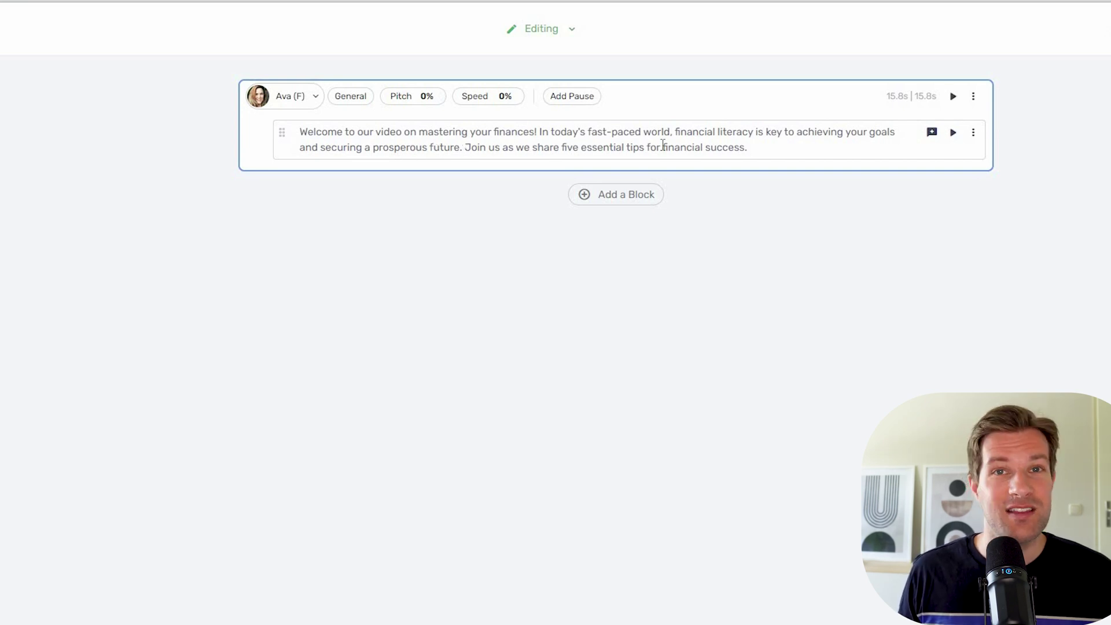
pyautogui.click(502, 105)
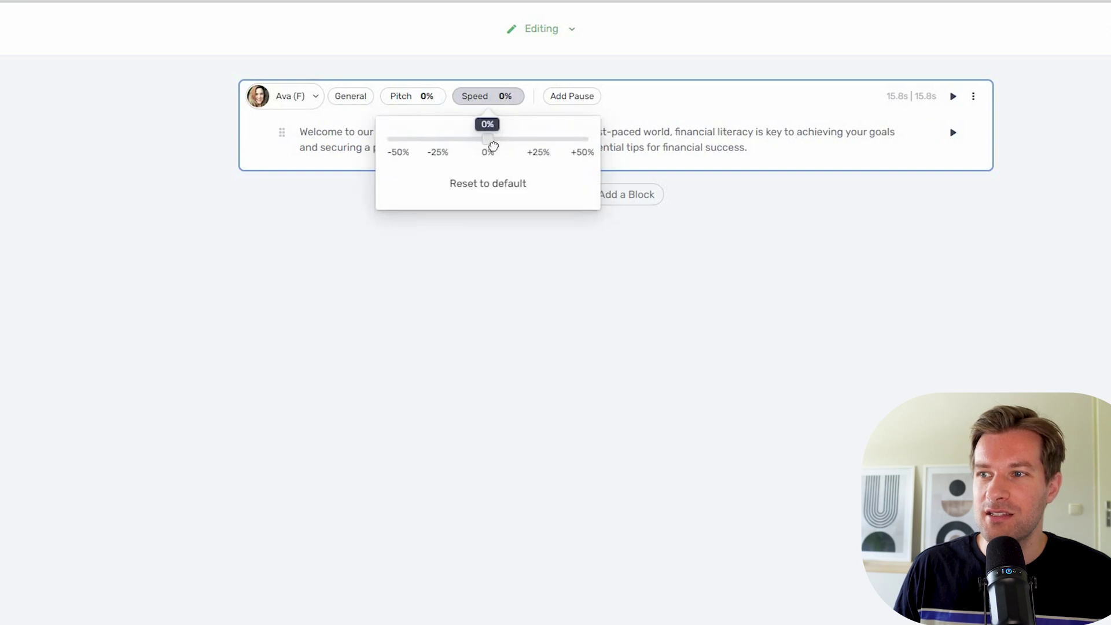
pyautogui.moveTo(491, 145); pyautogui.dragTo(499, 141)
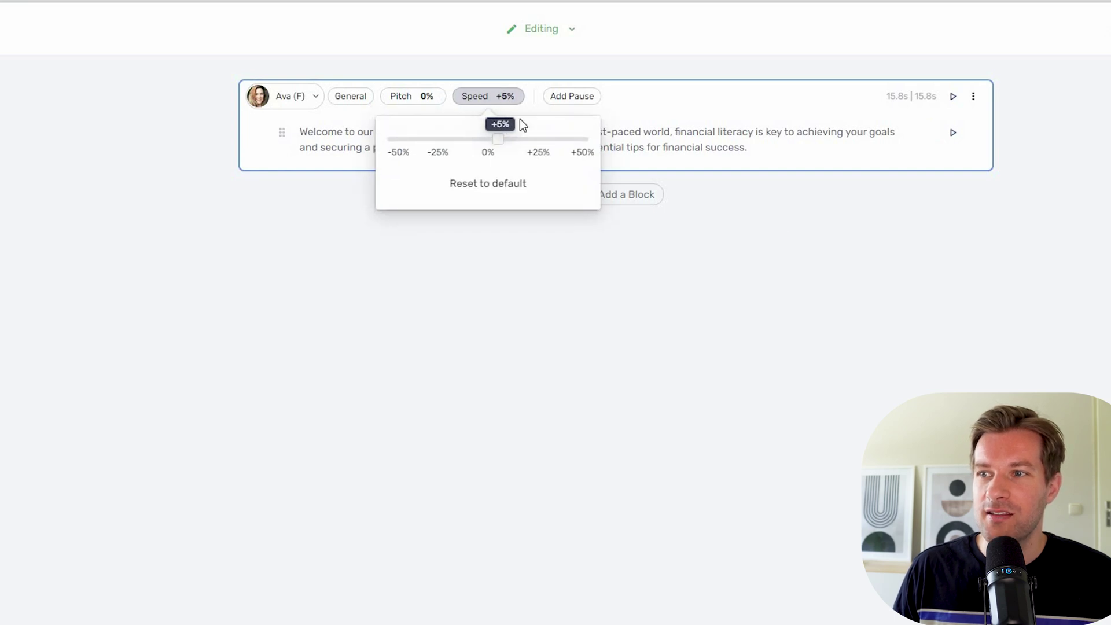
pyautogui.click(355, 98)
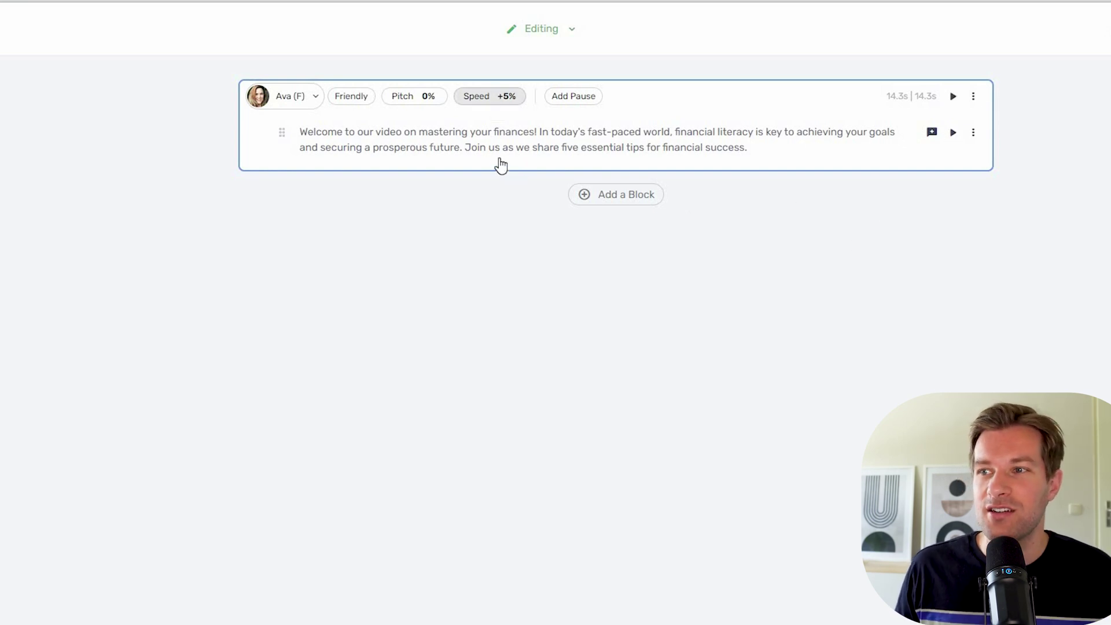
pyautogui.click(489, 96)
pyautogui.click(496, 142)
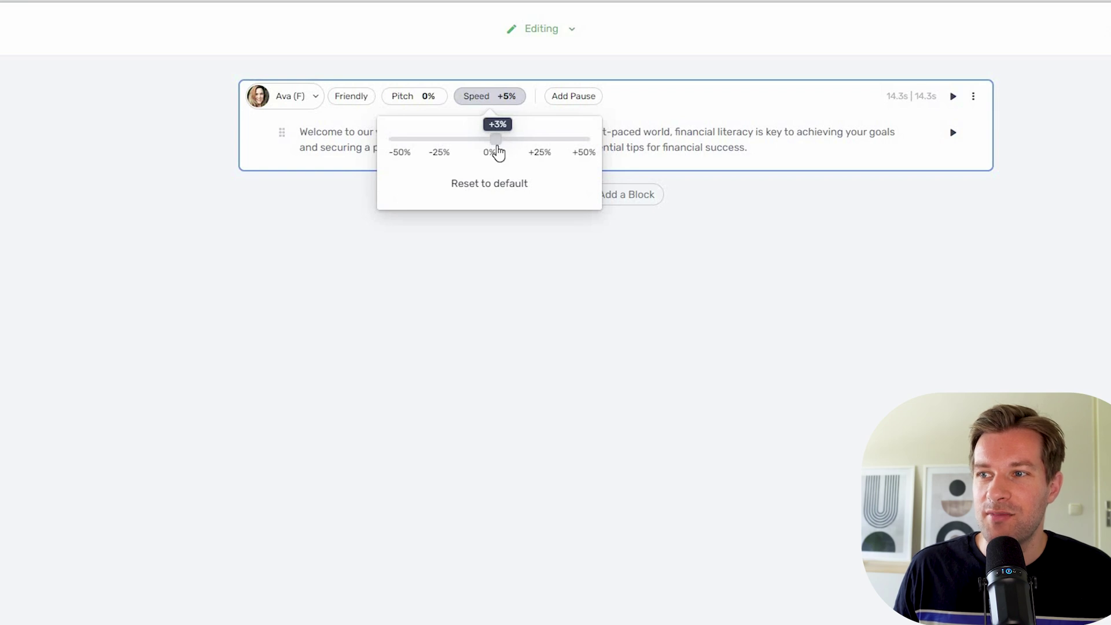
# - Insert a Medium (0.75s) pause after 'finances!'
pyautogui.click(541, 130)
pyautogui.click(542, 132)
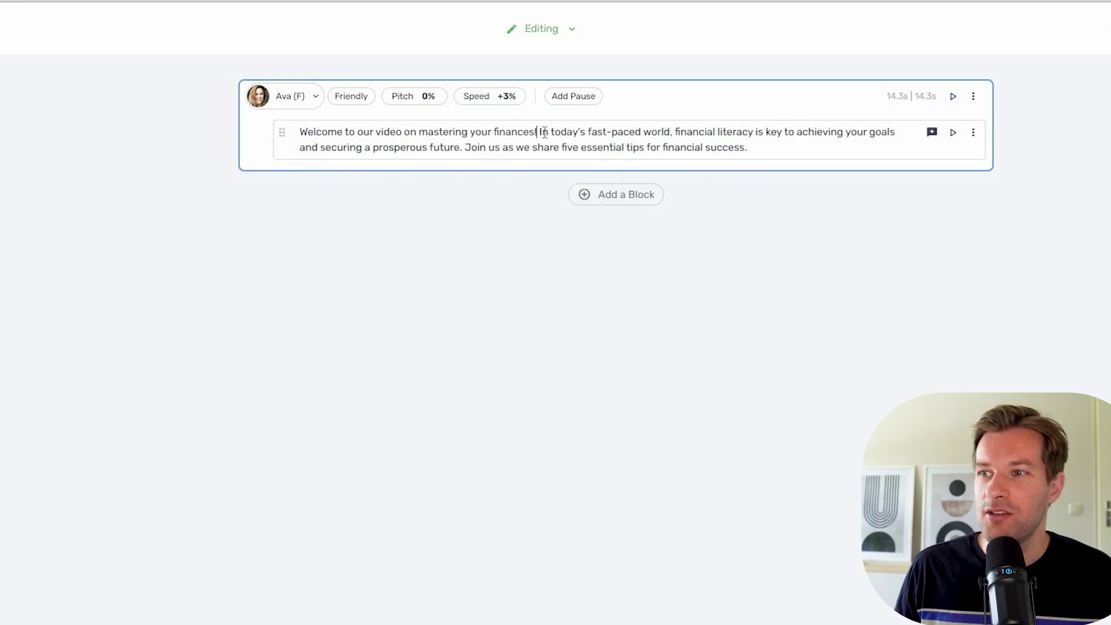
pyautogui.click(575, 101)
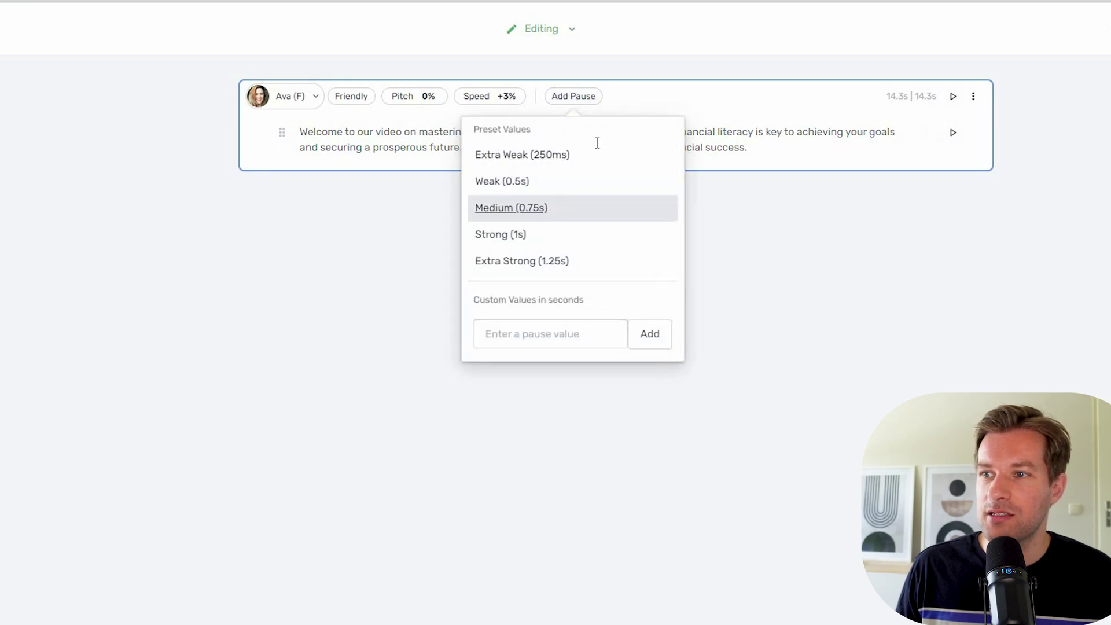
pyautogui.press('Return')
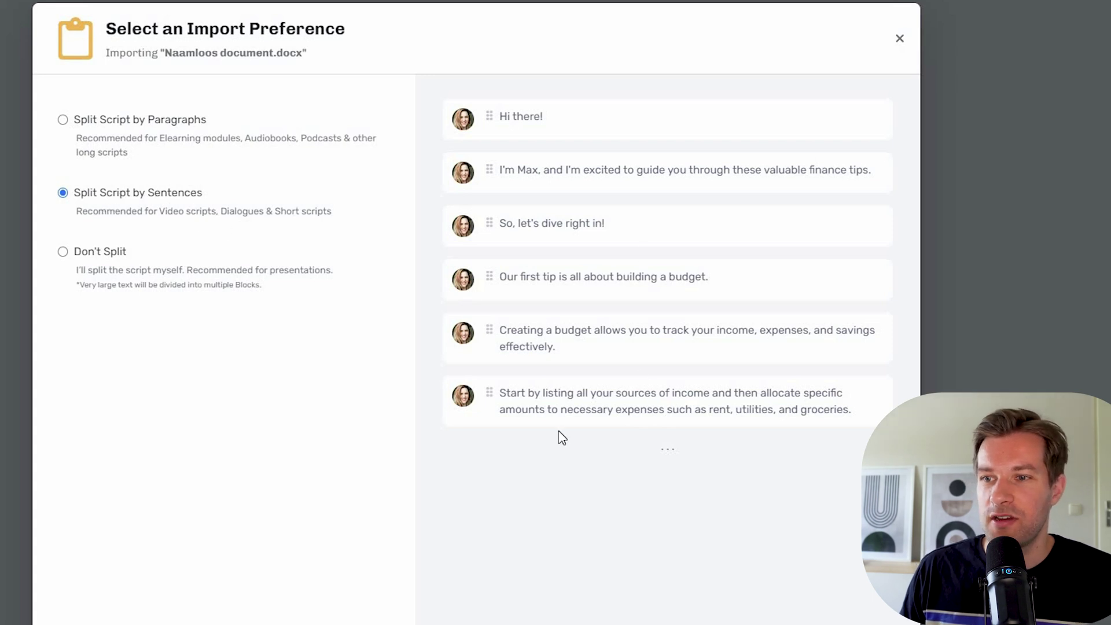
# - Import the finance tips document using Split Script by Paragraphs
pyautogui.click(180, 127)
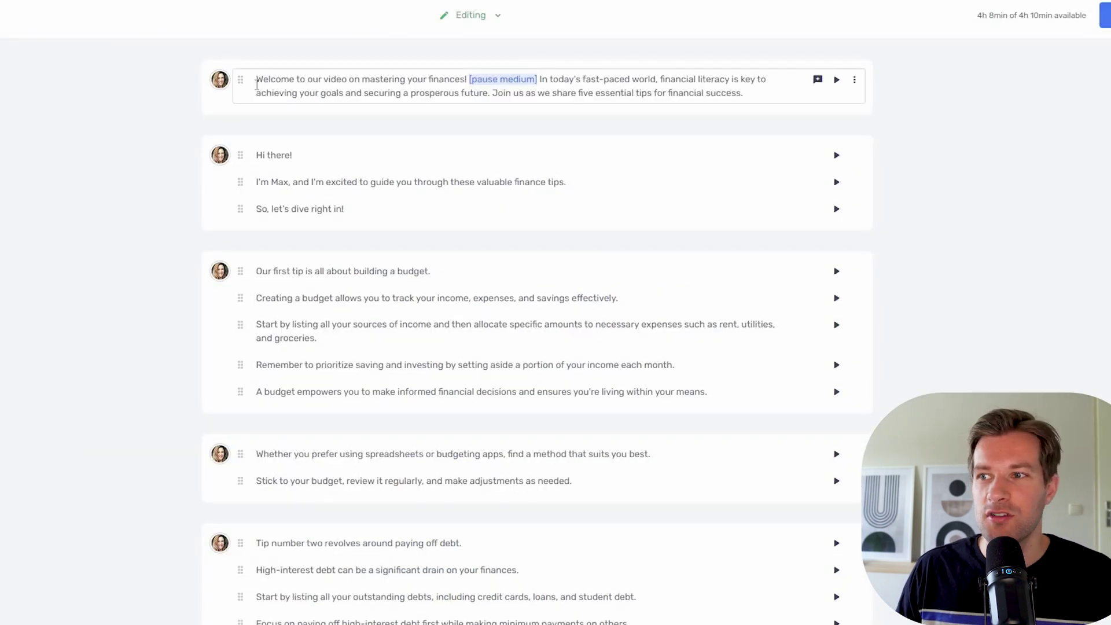
# - Delete the welcome paragraph and play the voiceover preview of the imported tips
pyautogui.click(855, 81)
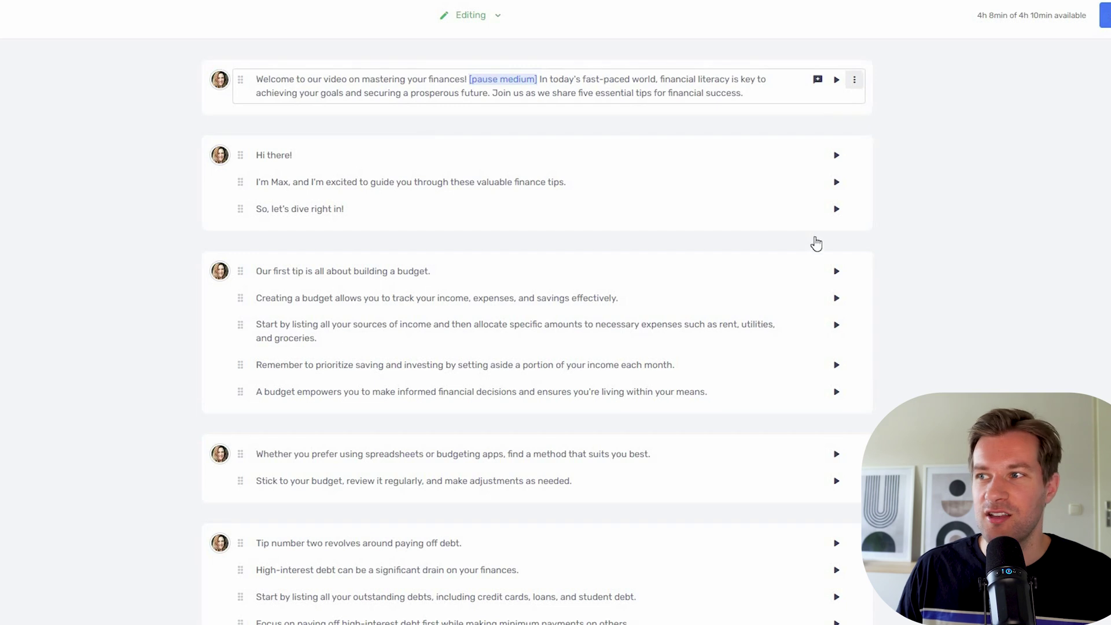
pyautogui.click(816, 246)
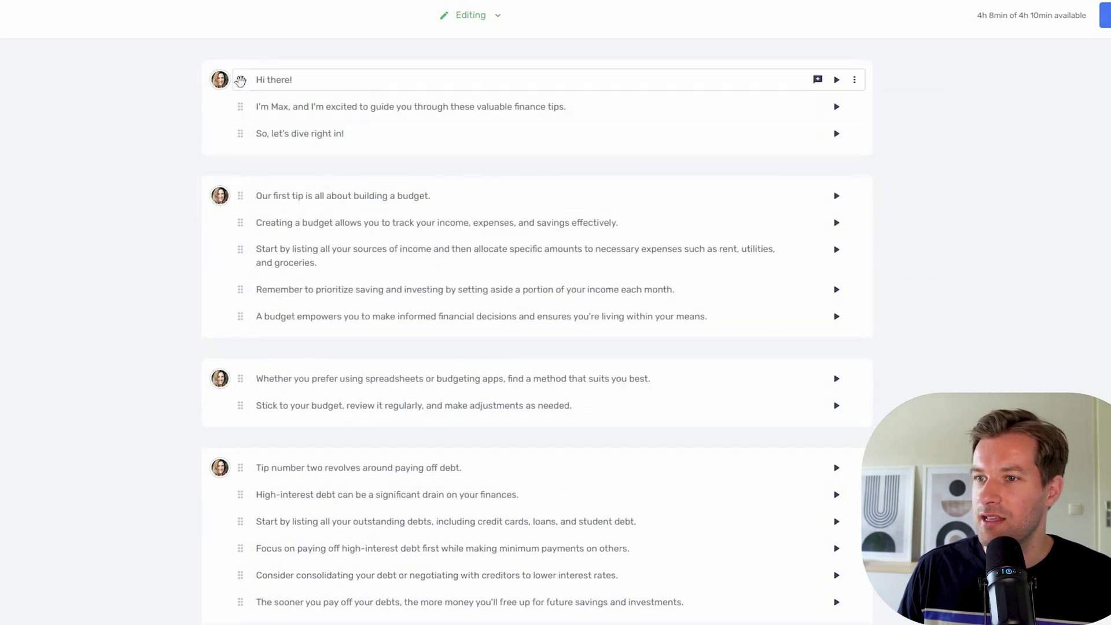
pyautogui.moveTo(242, 78); pyautogui.dragTo(241, 84)
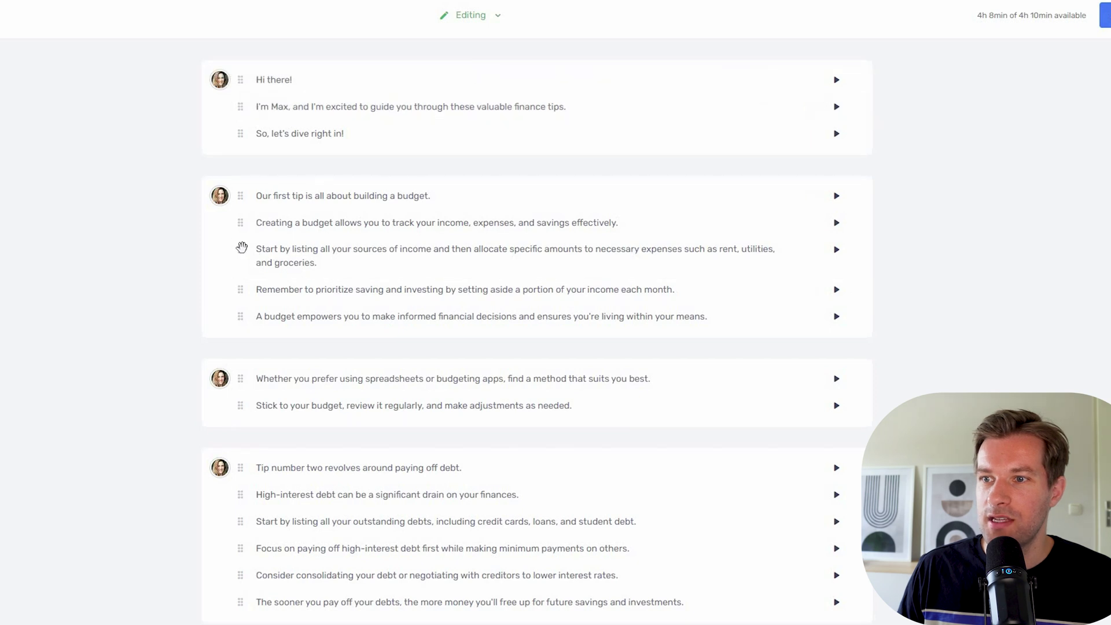
pyautogui.scroll(-3, 242, 248)
pyautogui.press('space')
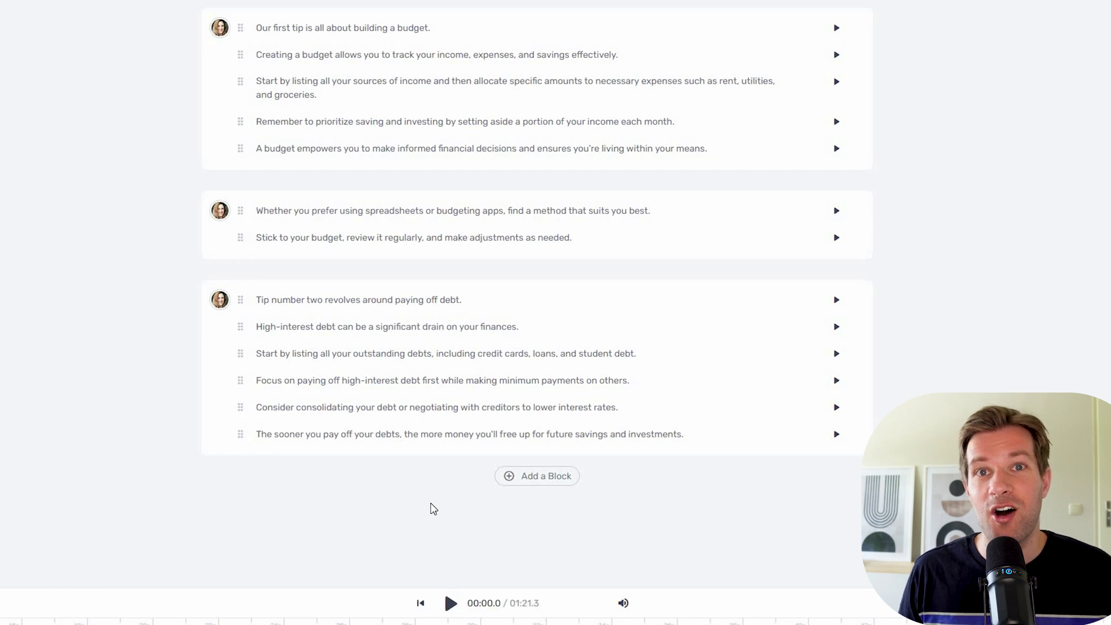
pyautogui.press('space')
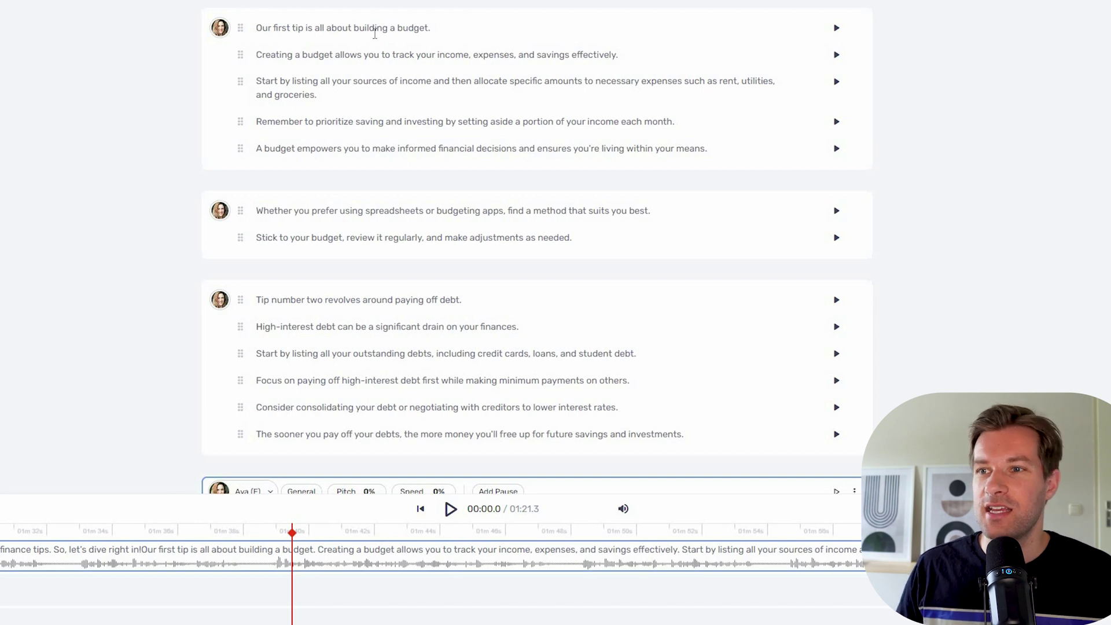
pyautogui.moveTo(376, 30)
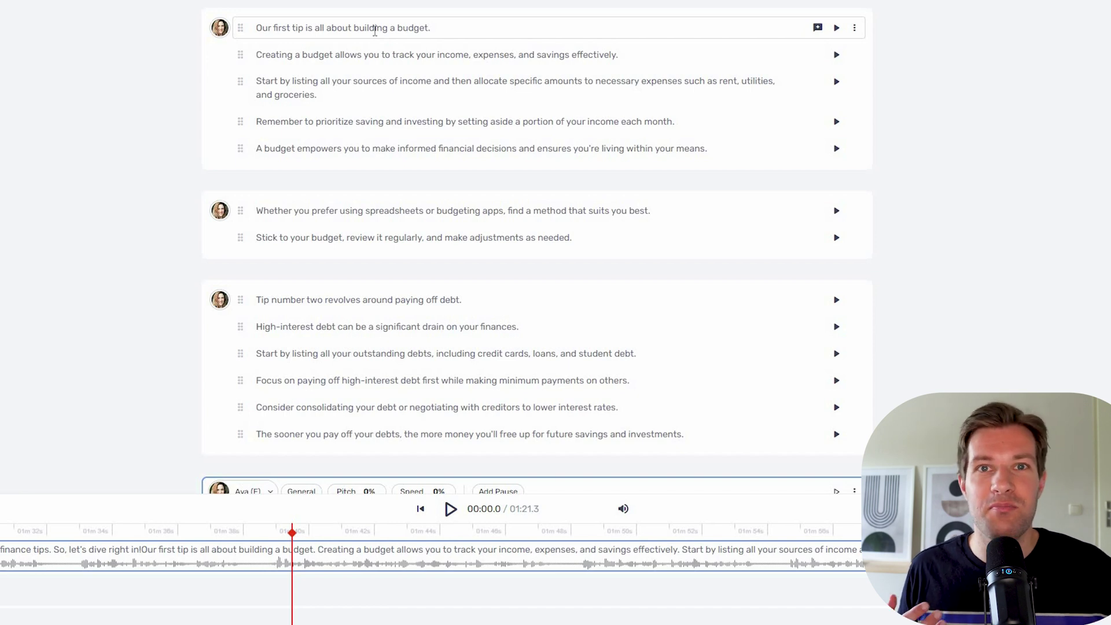
pyautogui.scroll(-3, 469, 196)
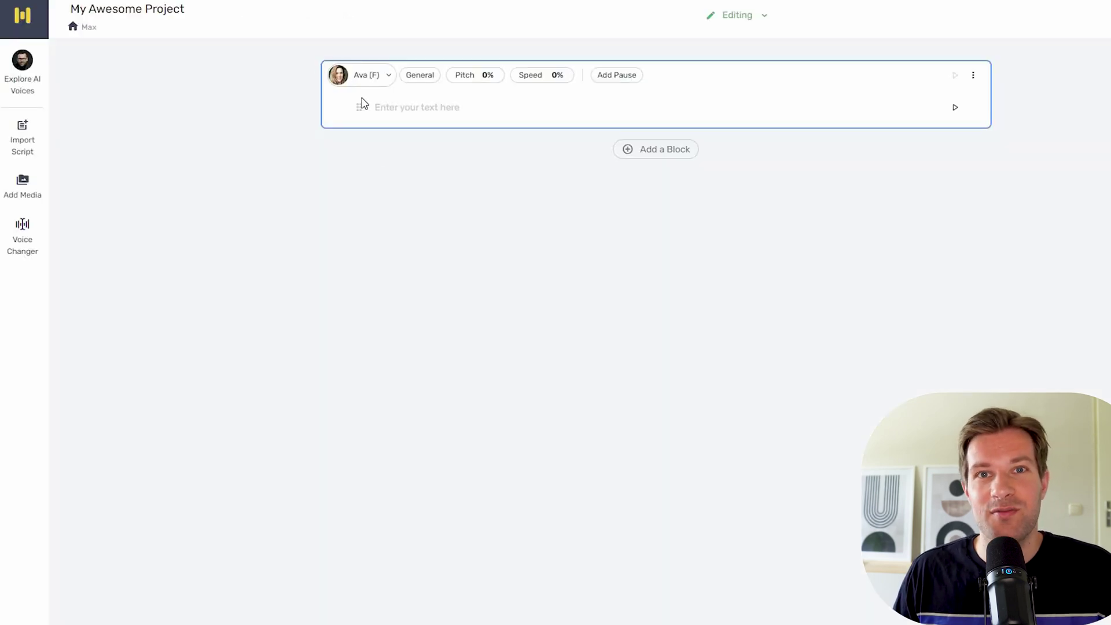
pyautogui.scroll(4, 532, 334)
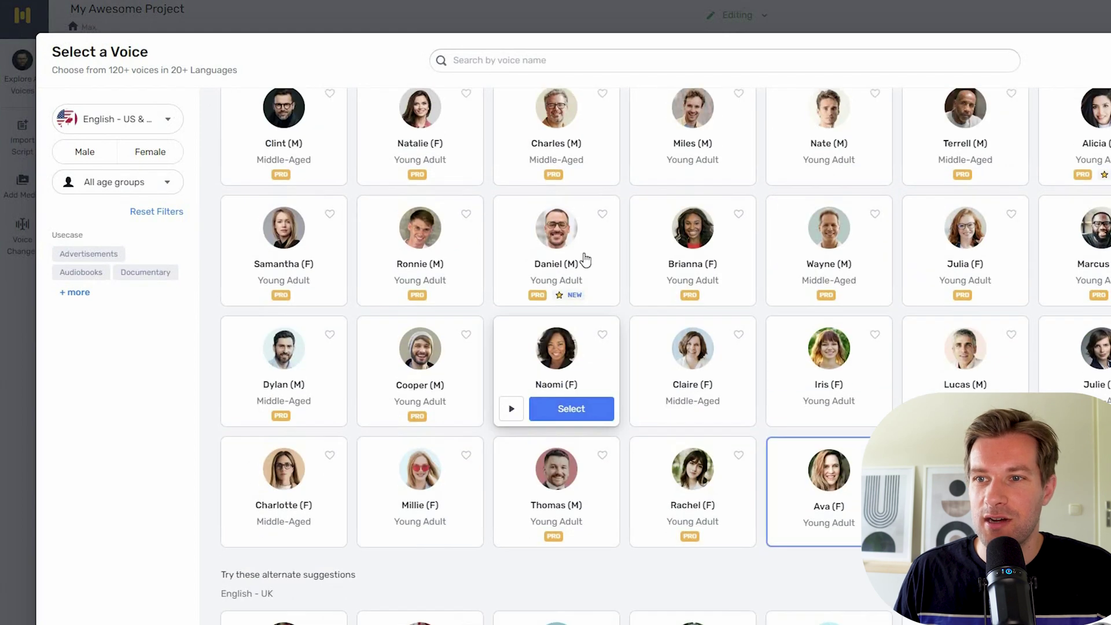
# - Select Daniel (M) as the new project's narrator voice
pyautogui.click(569, 290)
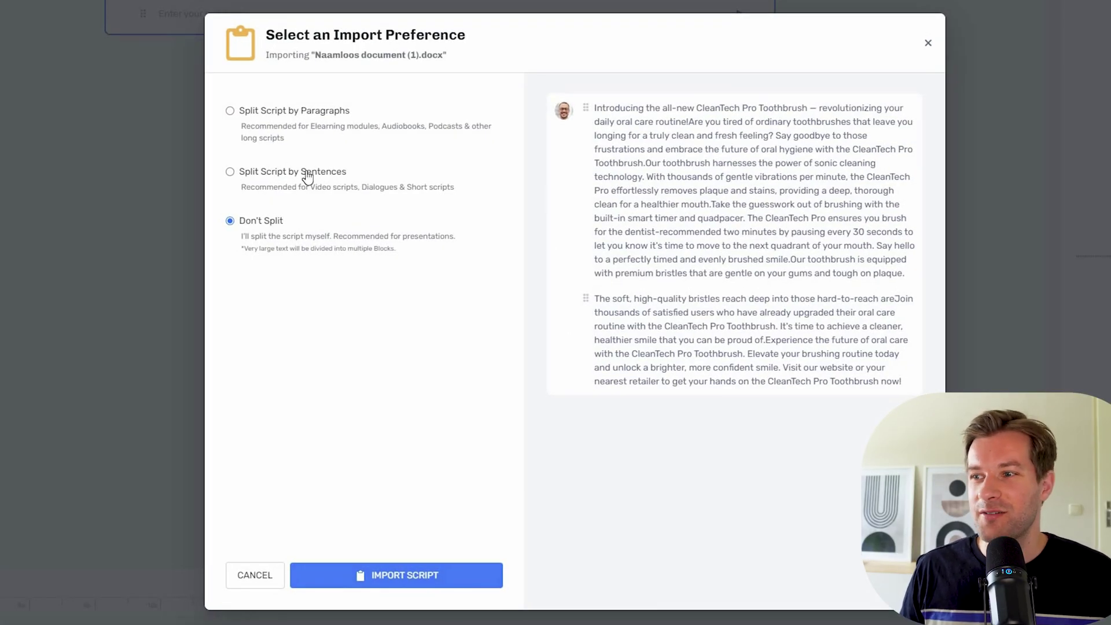
# - Import the toothbrush ad script with Don't Split selected
pyautogui.click(326, 179)
pyautogui.click(448, 261)
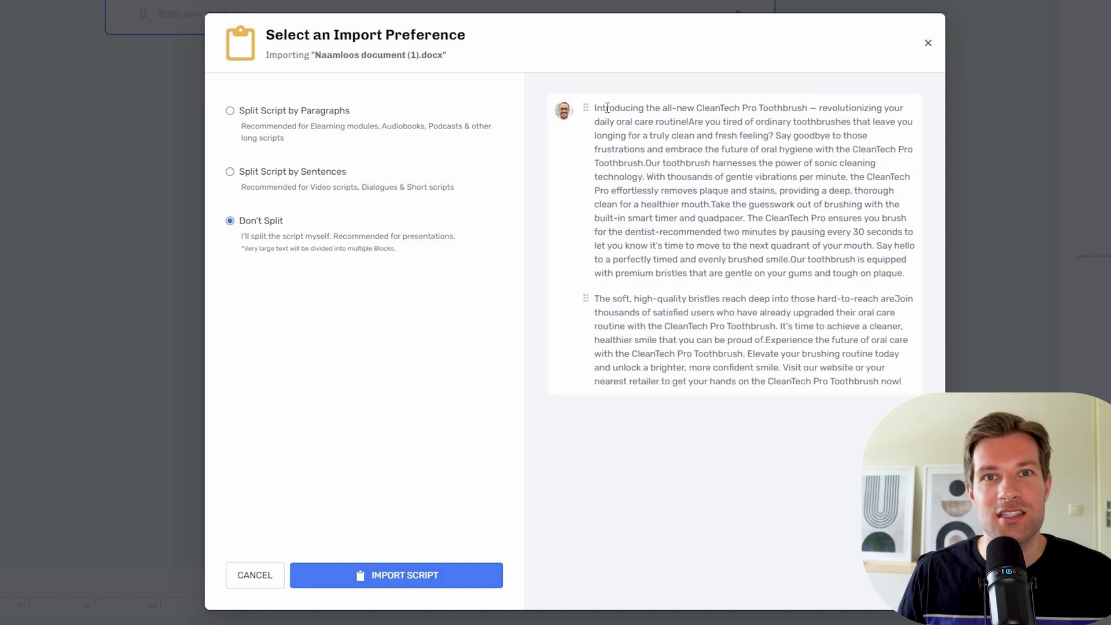
pyautogui.click(348, 575)
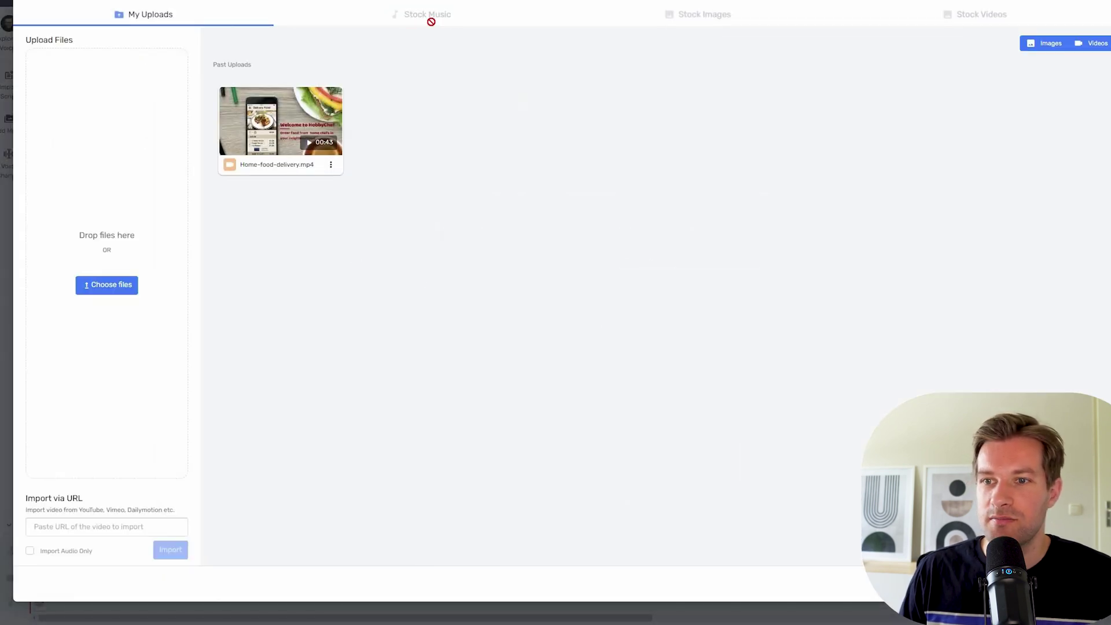
# - Filter stock videos to Portrait and add the green-screen toothbrush clip to the timeline
pyautogui.click(933, 19)
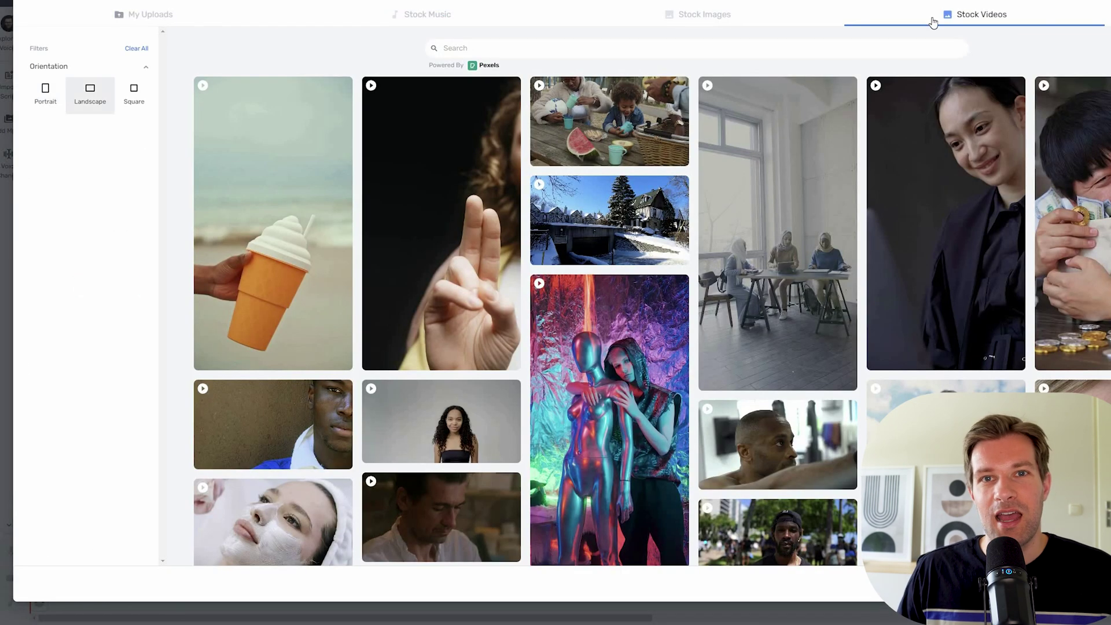
pyautogui.click(43, 100)
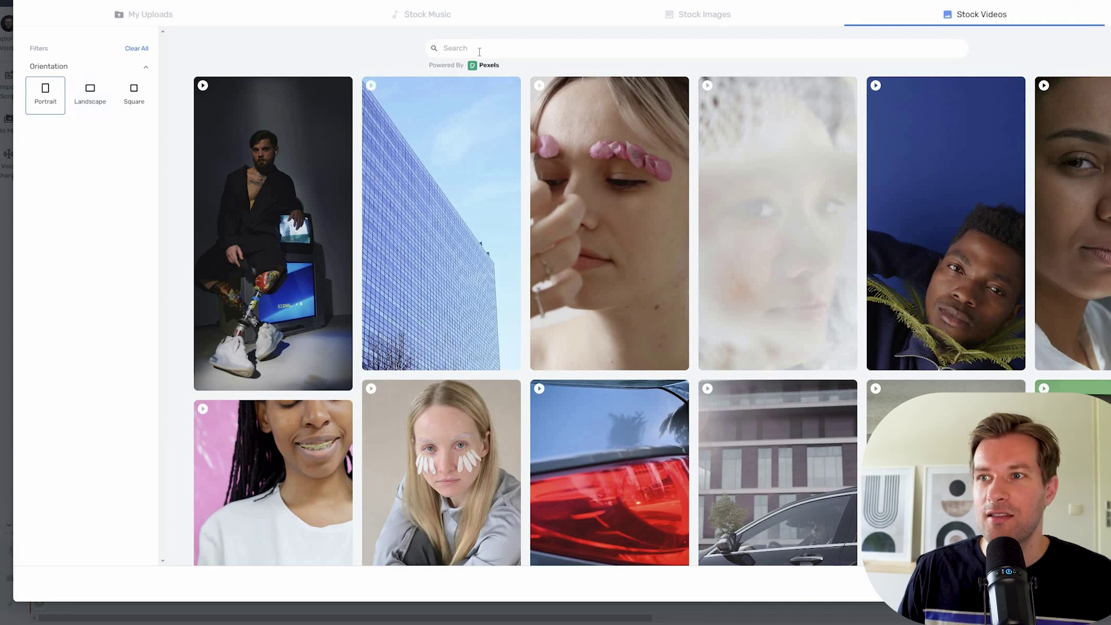
pyautogui.write('toothbru')
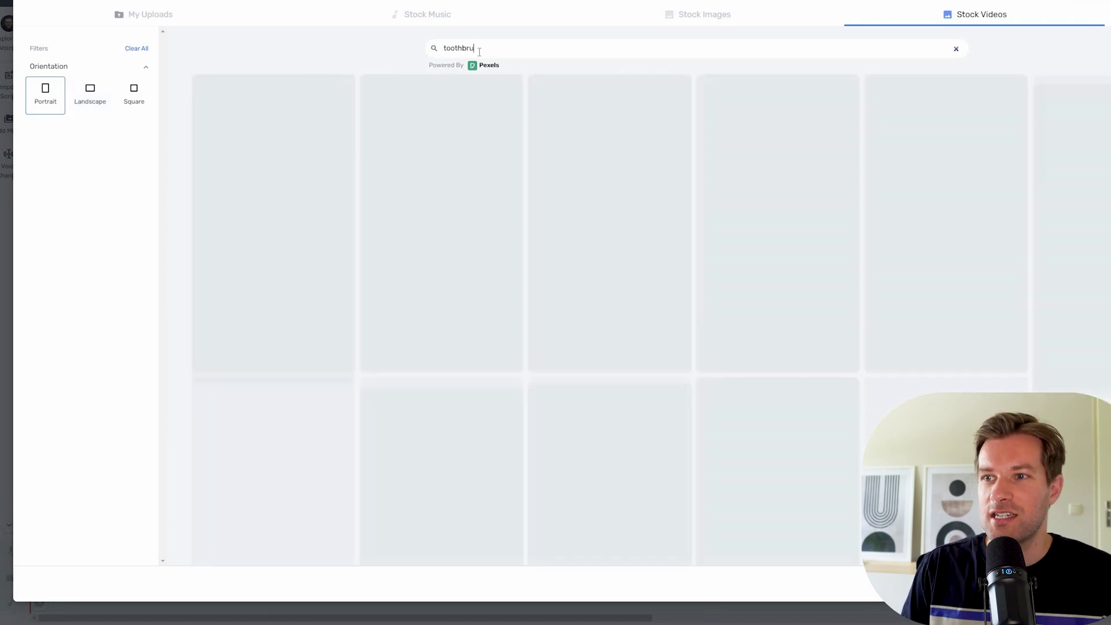
pyautogui.write('sh')
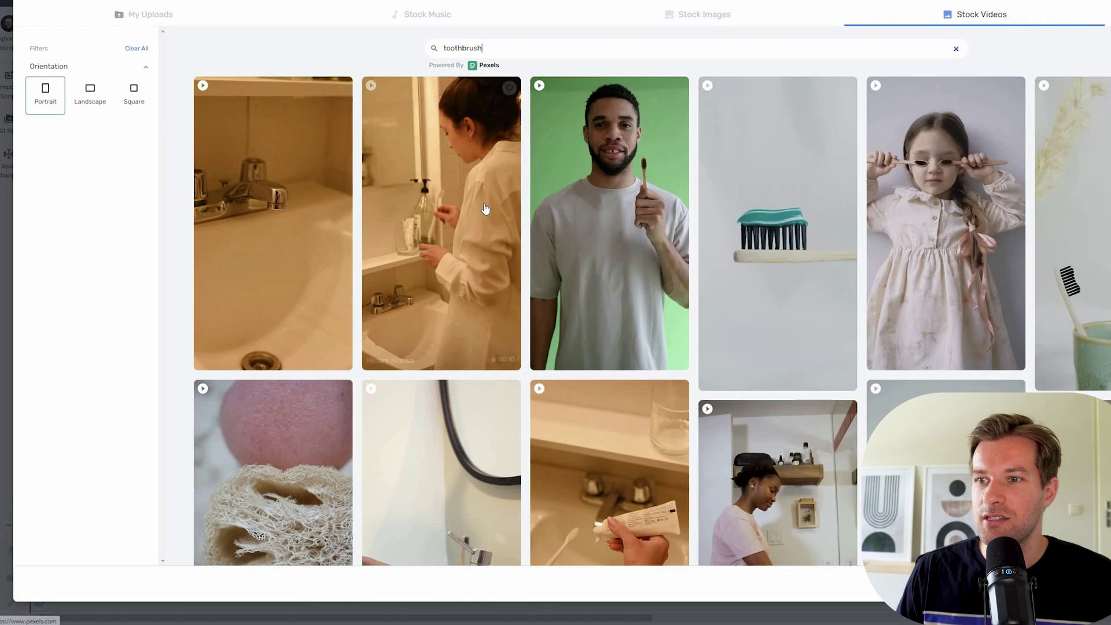
pyautogui.click(537, 363)
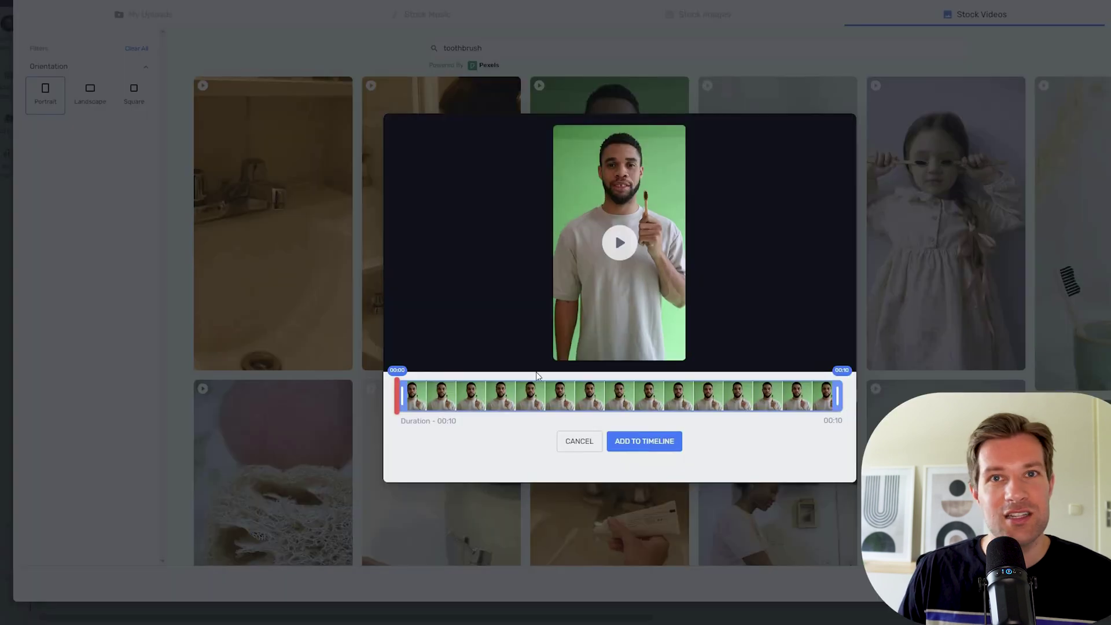
pyautogui.click(657, 443)
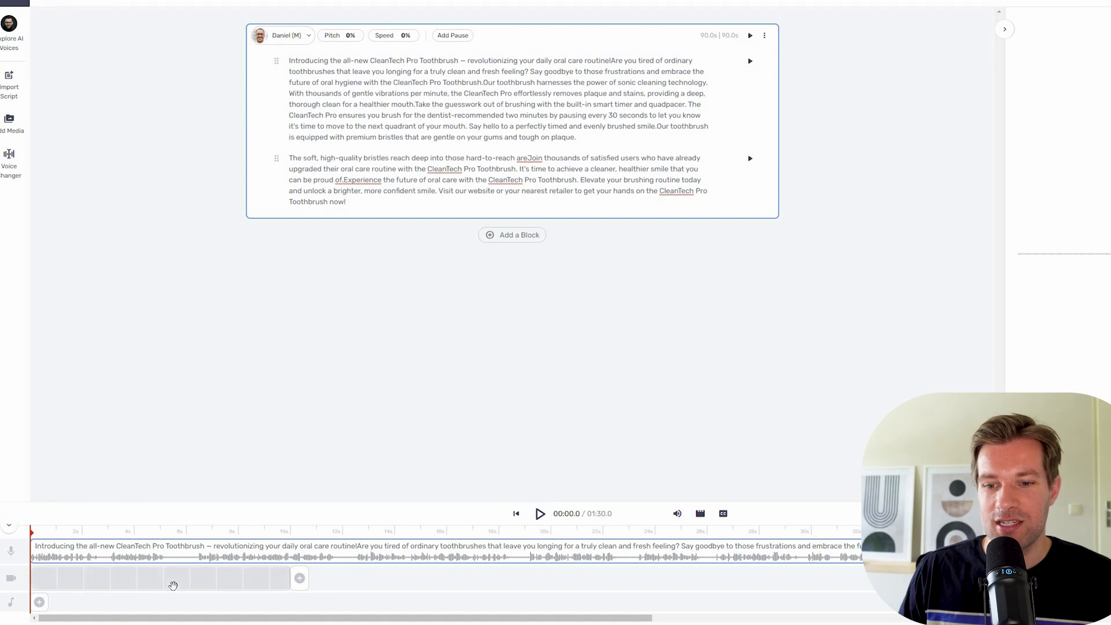
# - Play the ad preview, then trim the toothbrush clip to end near 5 seconds
pyautogui.click(173, 585)
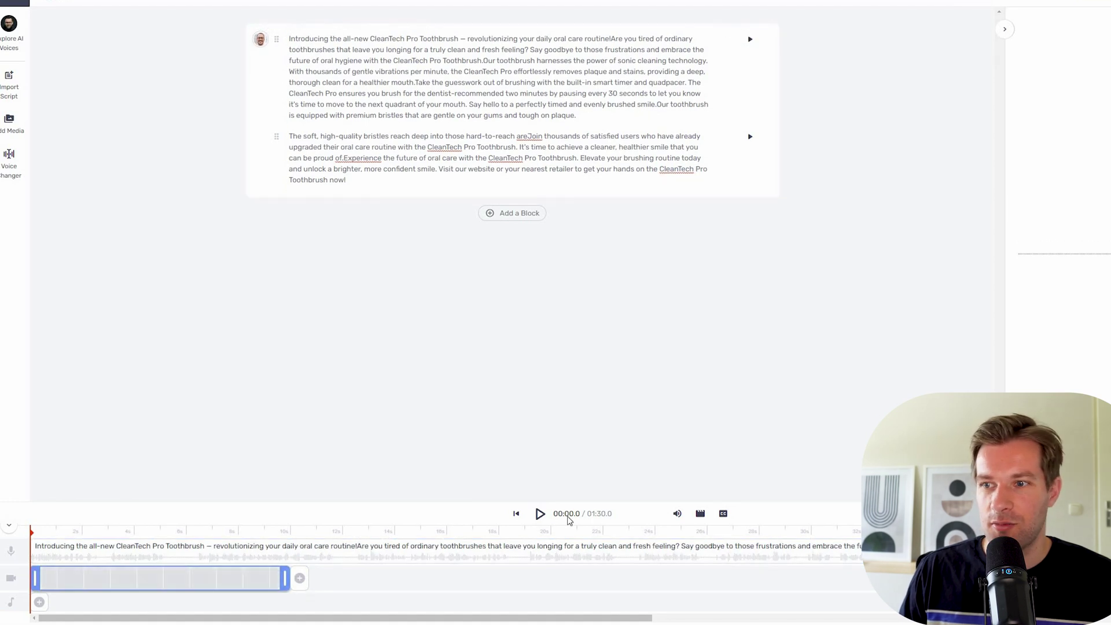
pyautogui.click(539, 514)
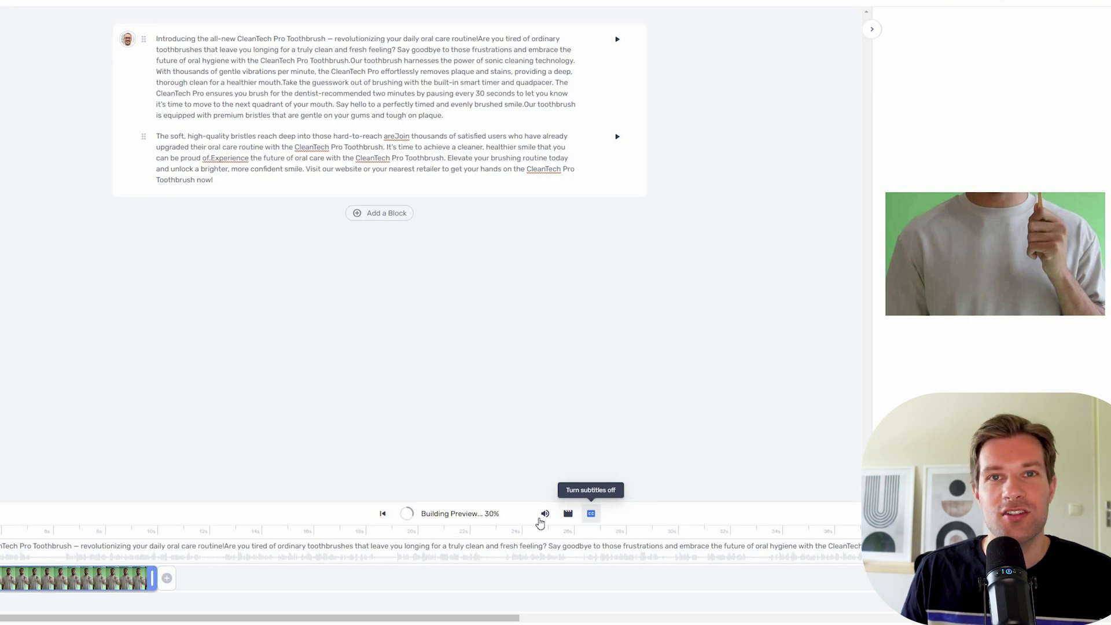
pyautogui.click(544, 514)
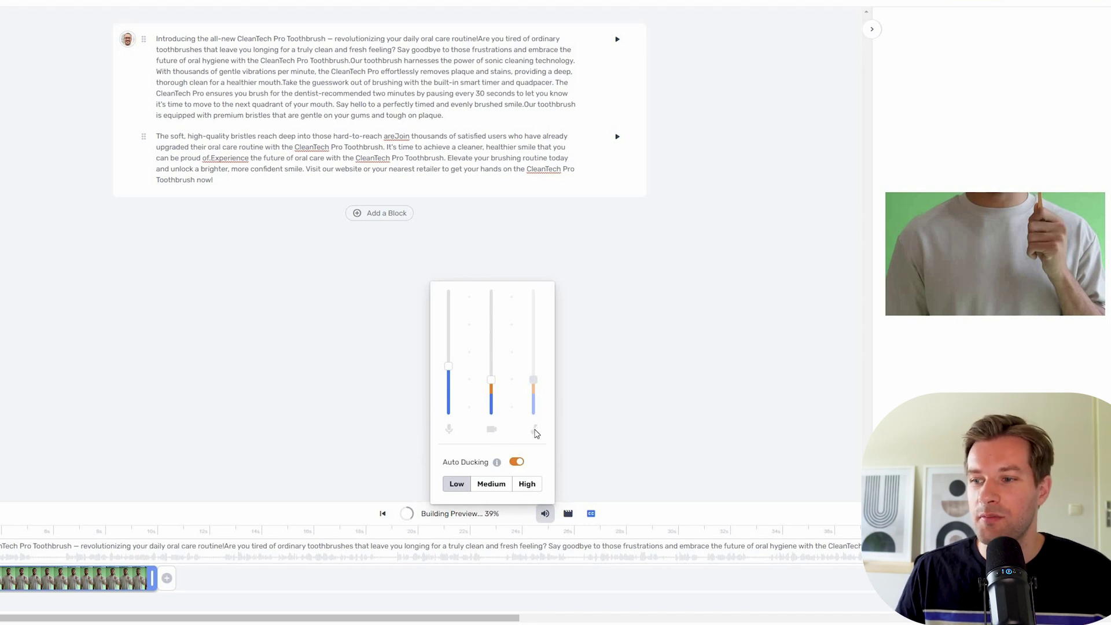
pyautogui.press('space')
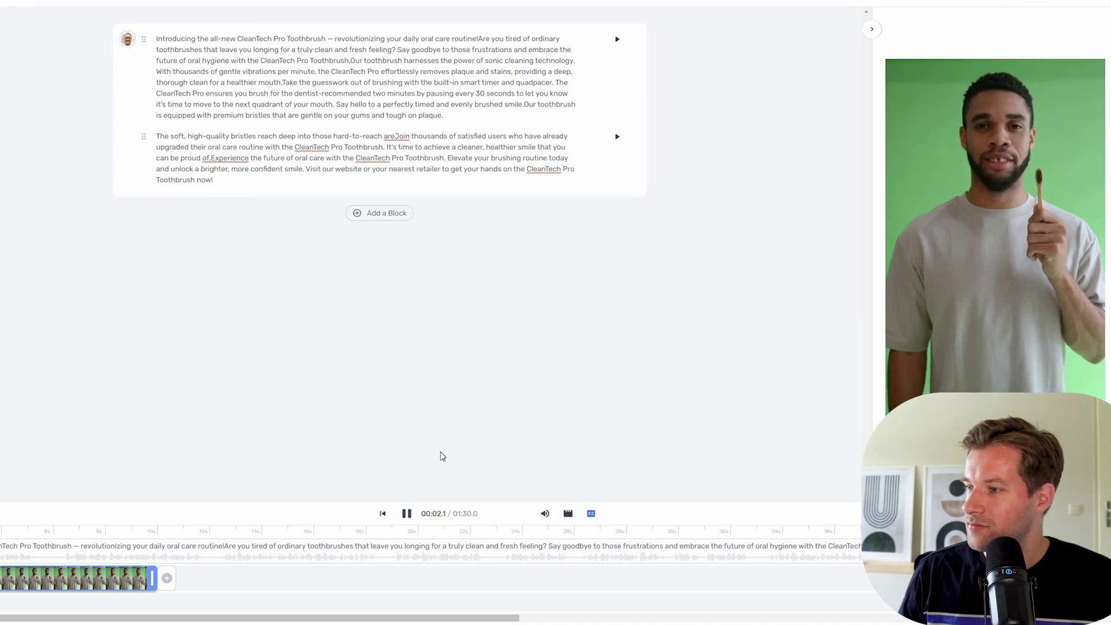
pyautogui.click(407, 513)
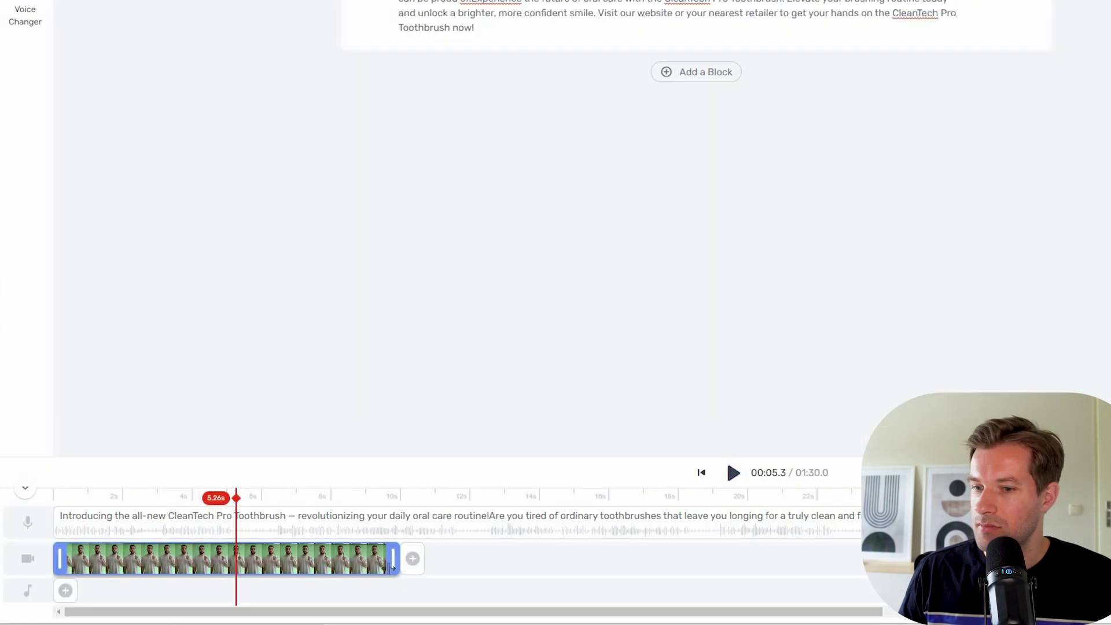
pyautogui.moveTo(395, 558); pyautogui.dragTo(253, 565)
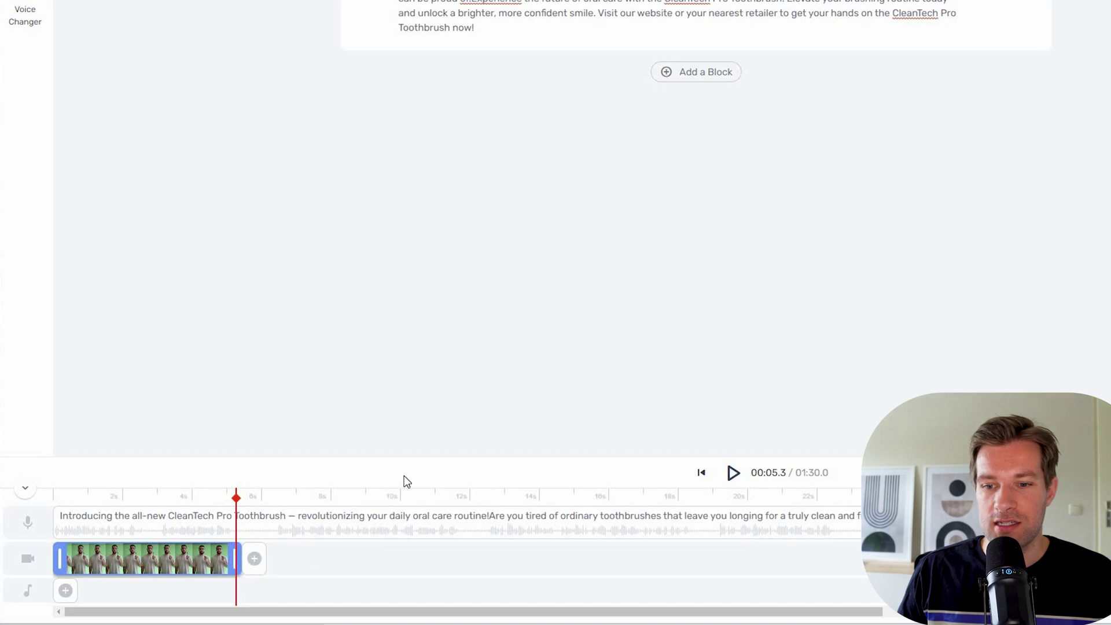
pyautogui.click(255, 557)
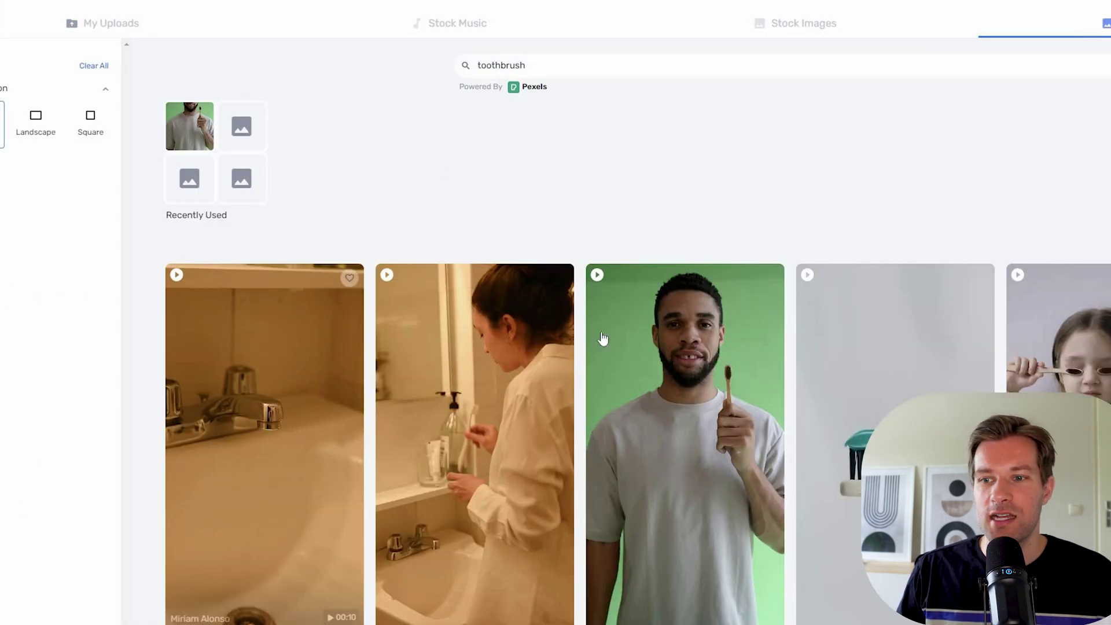
pyautogui.scroll(-2, 868, 375)
# - Add a 3-second toothbrush-with-toothpaste stock clip after the first clip
pyautogui.click(899, 370)
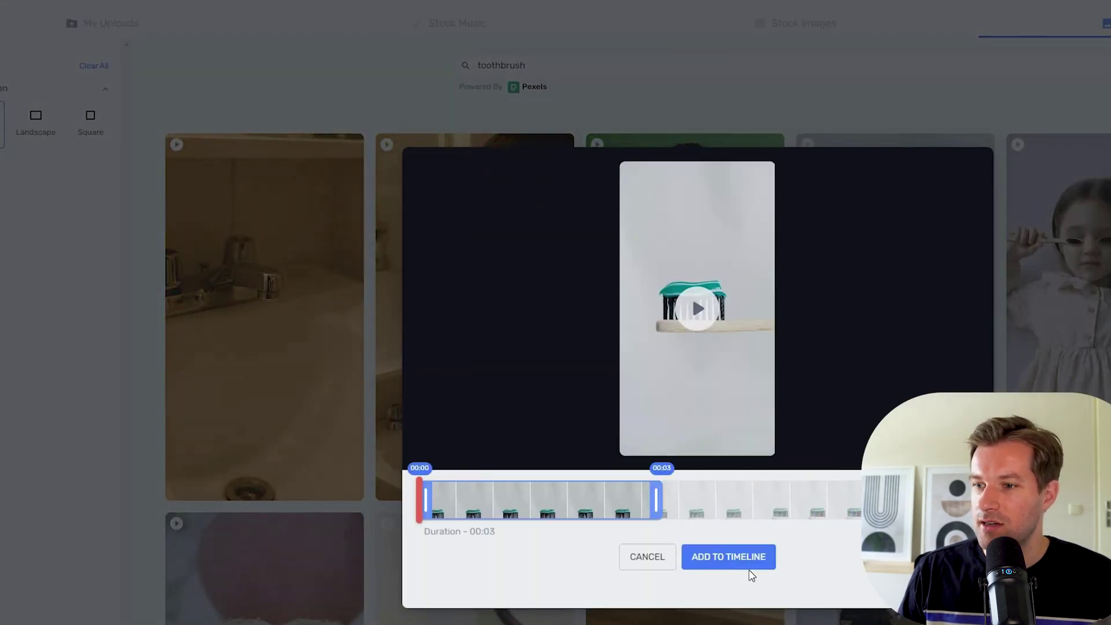
pyautogui.click(731, 571)
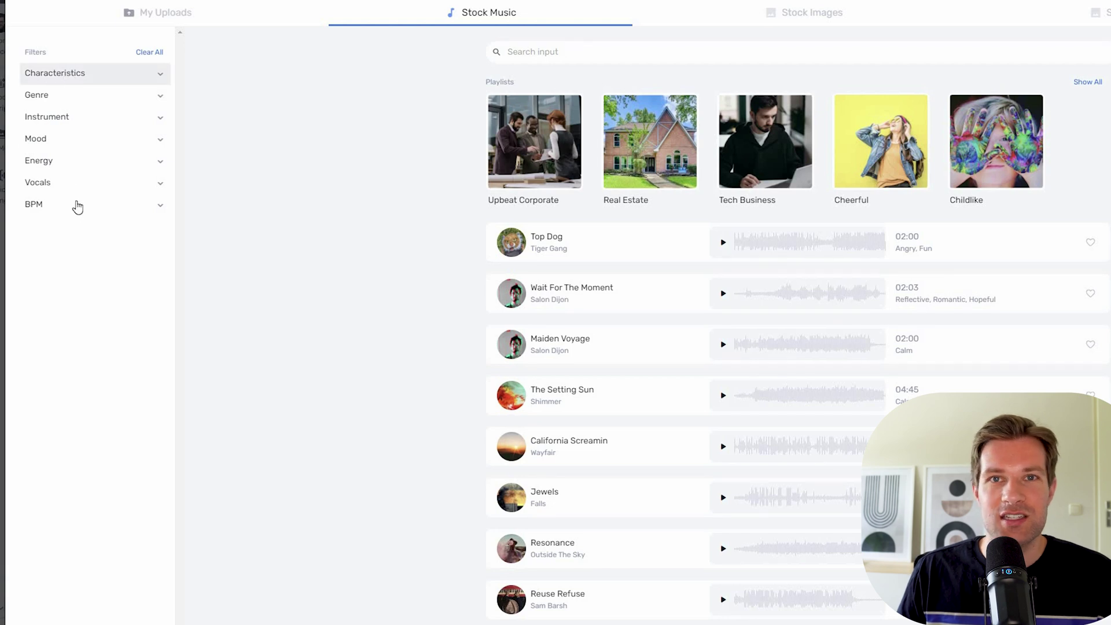
# - Browse the BPM, vocals and energy filters, then preview California Screamin and add it to the timeline
pyautogui.click(76, 205)
pyautogui.click(84, 181)
pyautogui.click(102, 161)
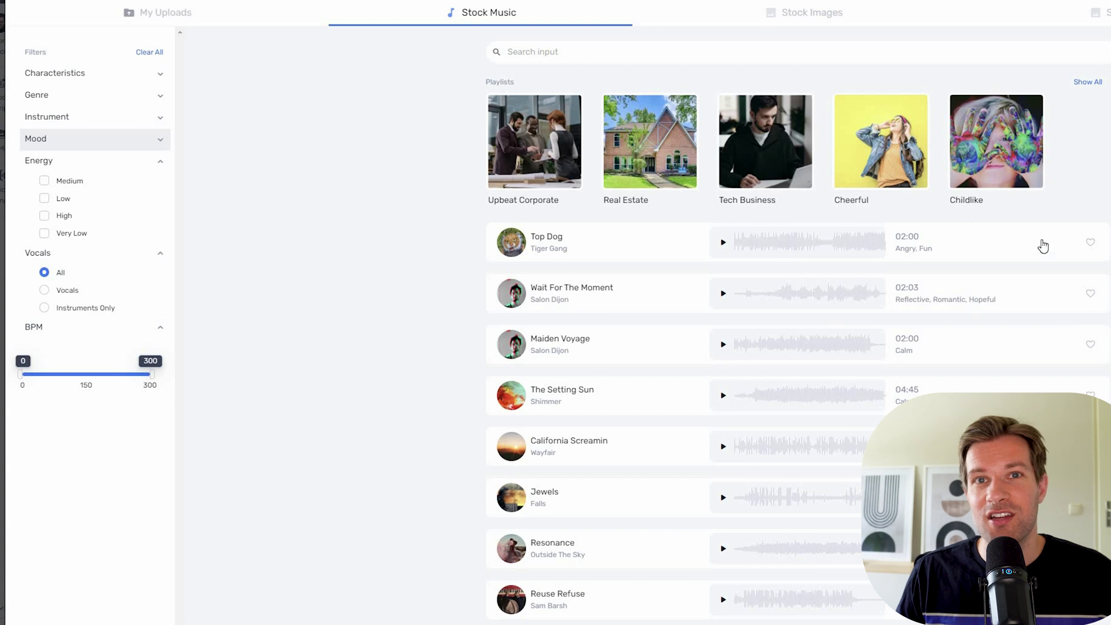
pyautogui.click(722, 292)
pyautogui.click(723, 447)
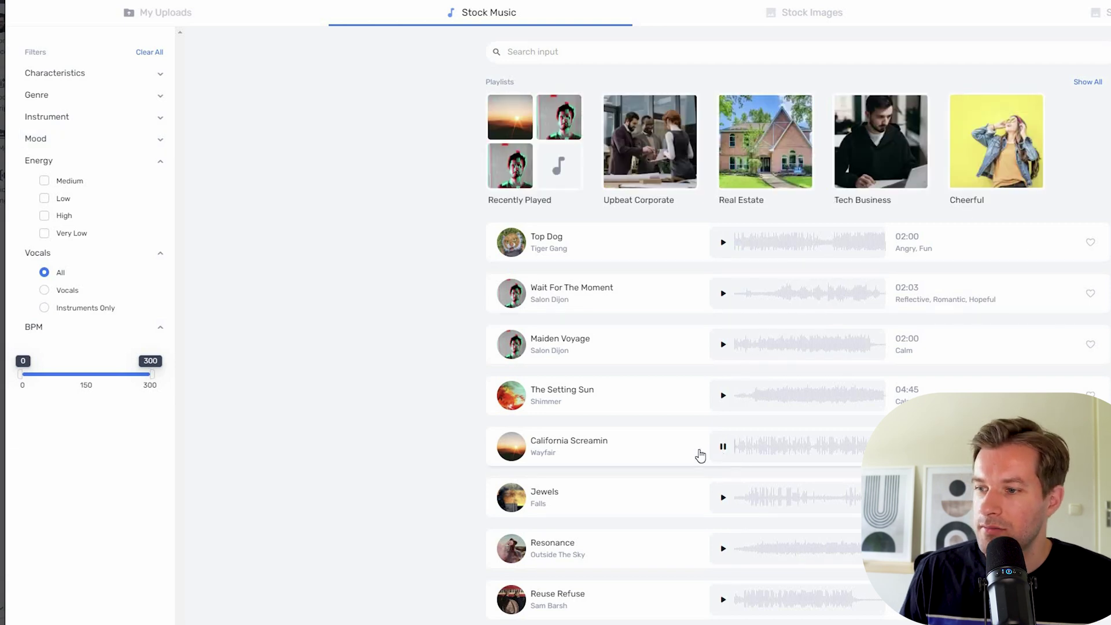
pyautogui.click(569, 447)
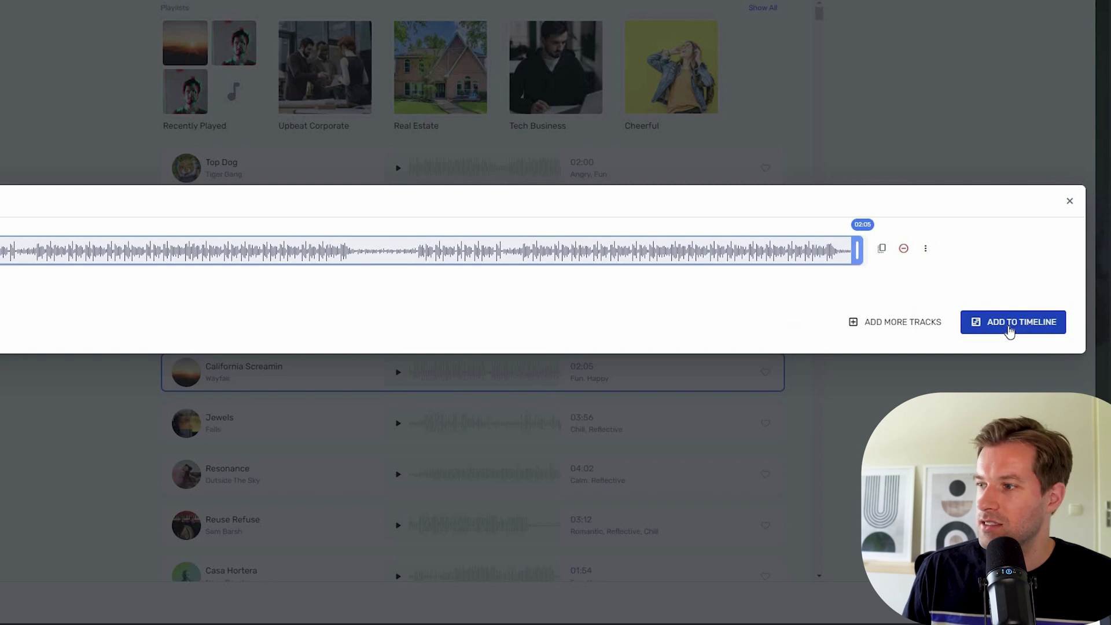
pyautogui.click(1007, 323)
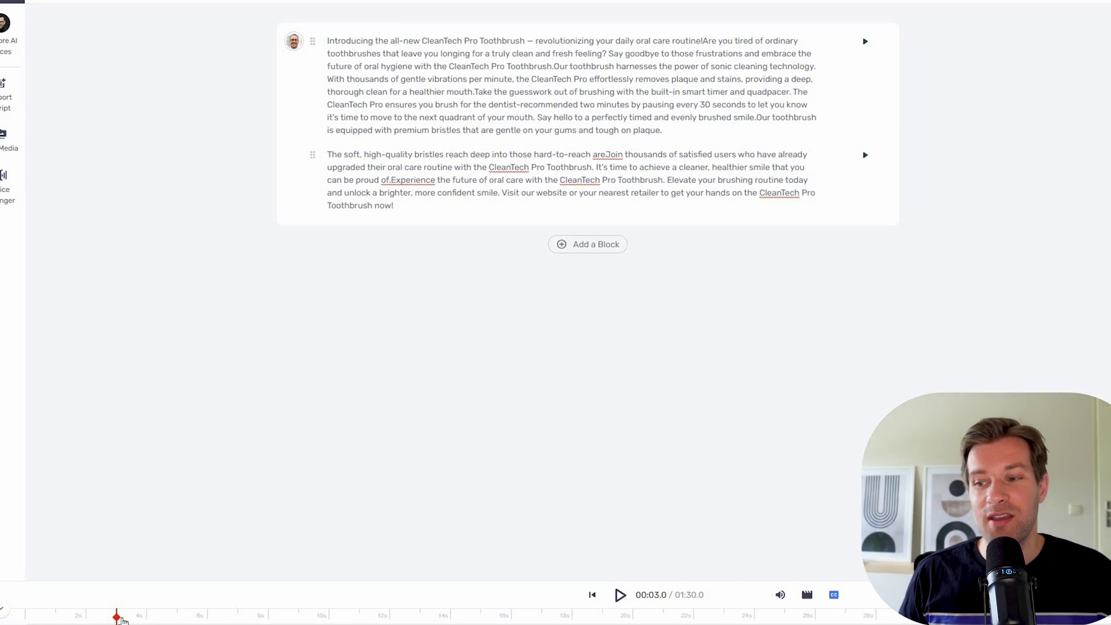
# - Play the full ad from the start, pause it, and bring up the download format choices
pyautogui.click(620, 596)
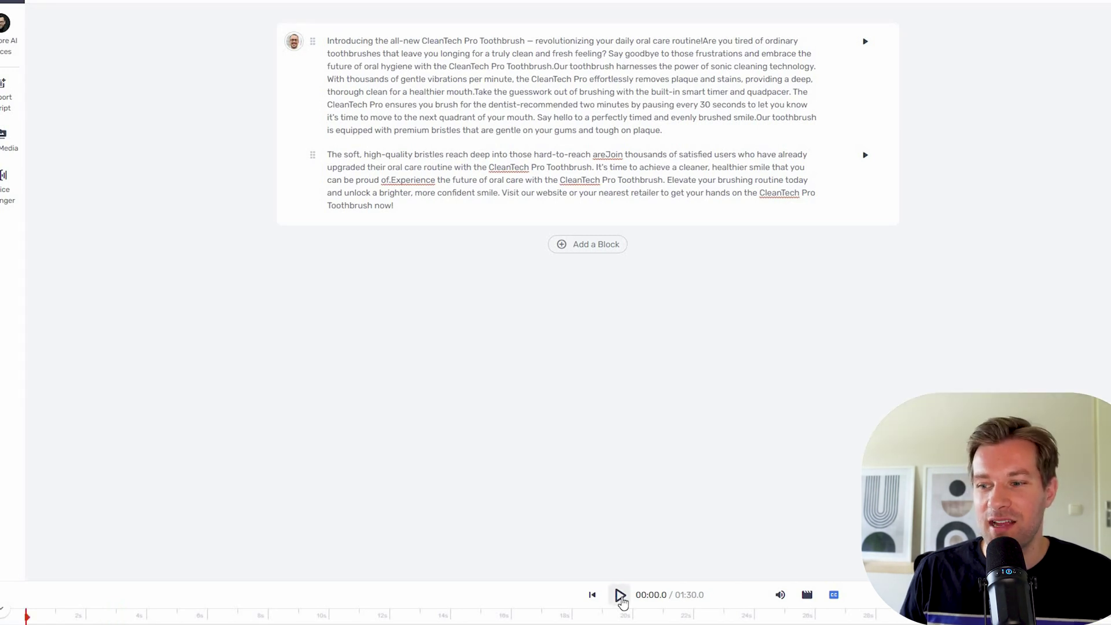
pyautogui.click(621, 595)
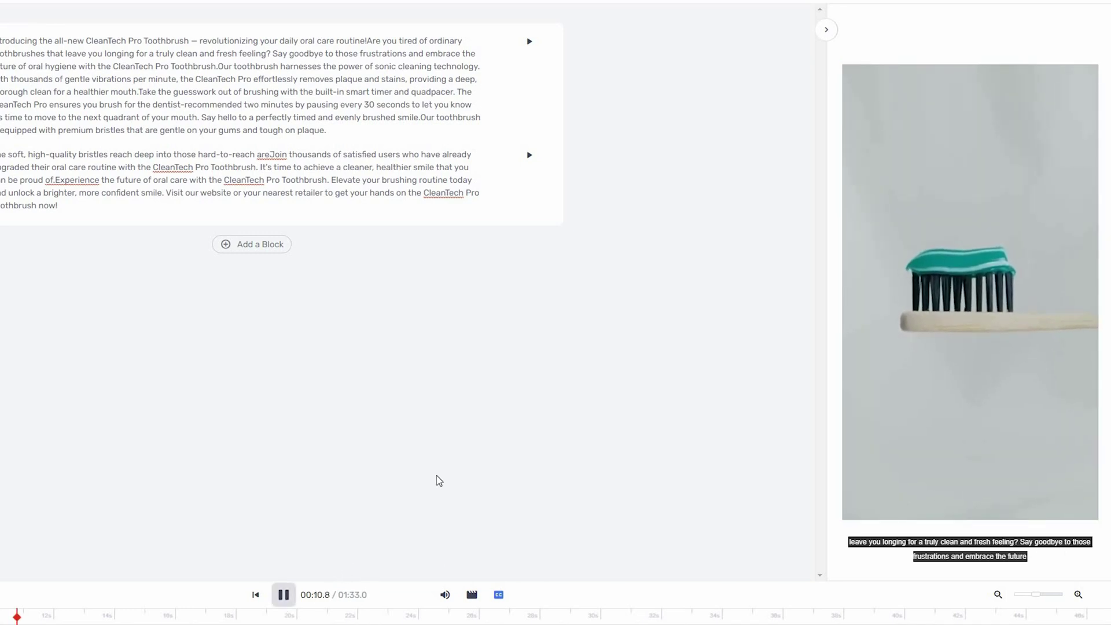
pyautogui.press('space')
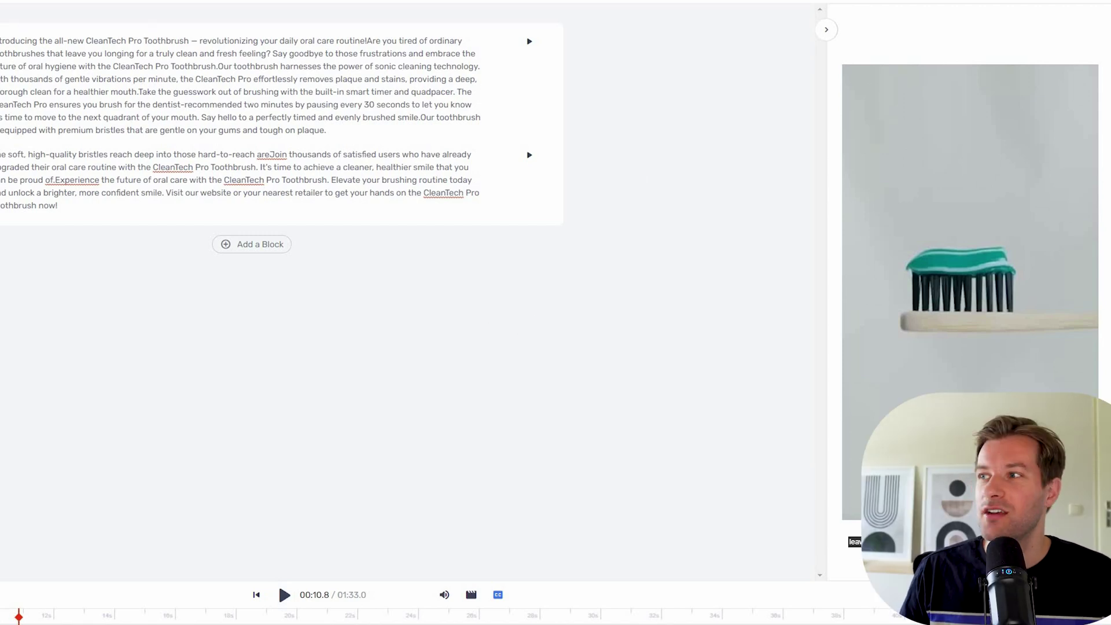
pyautogui.click(864, 10)
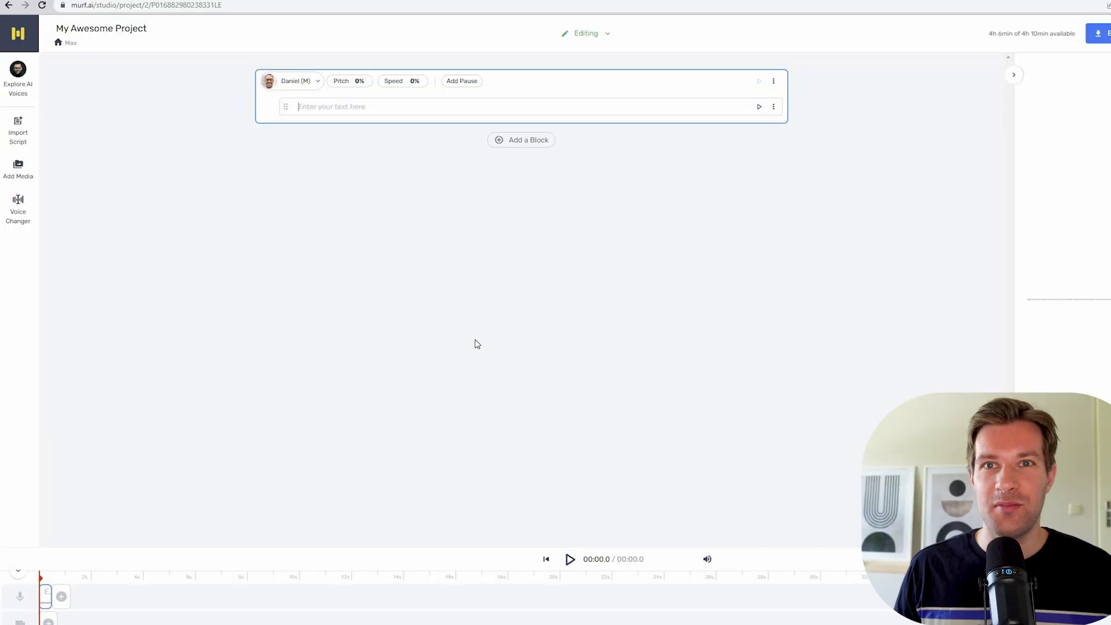
# - Open Voice Changer and drop a recorded video clip onto the upload area for transcription
pyautogui.press('Escape')
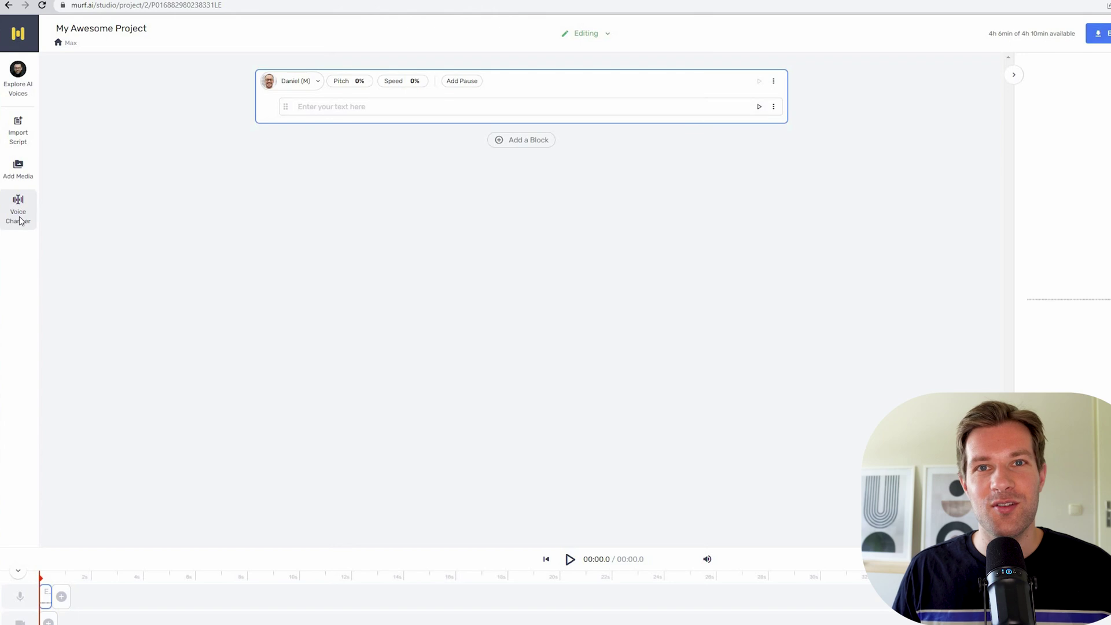
pyautogui.click(18, 217)
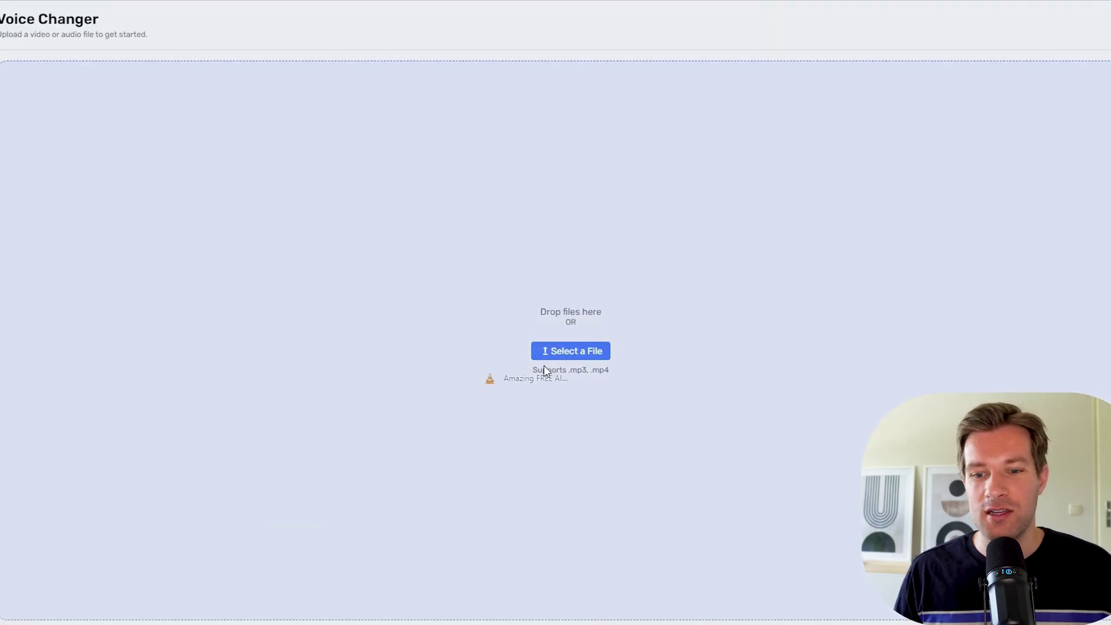
pyautogui.moveTo(544, 364); pyautogui.dragTo(553, 338)
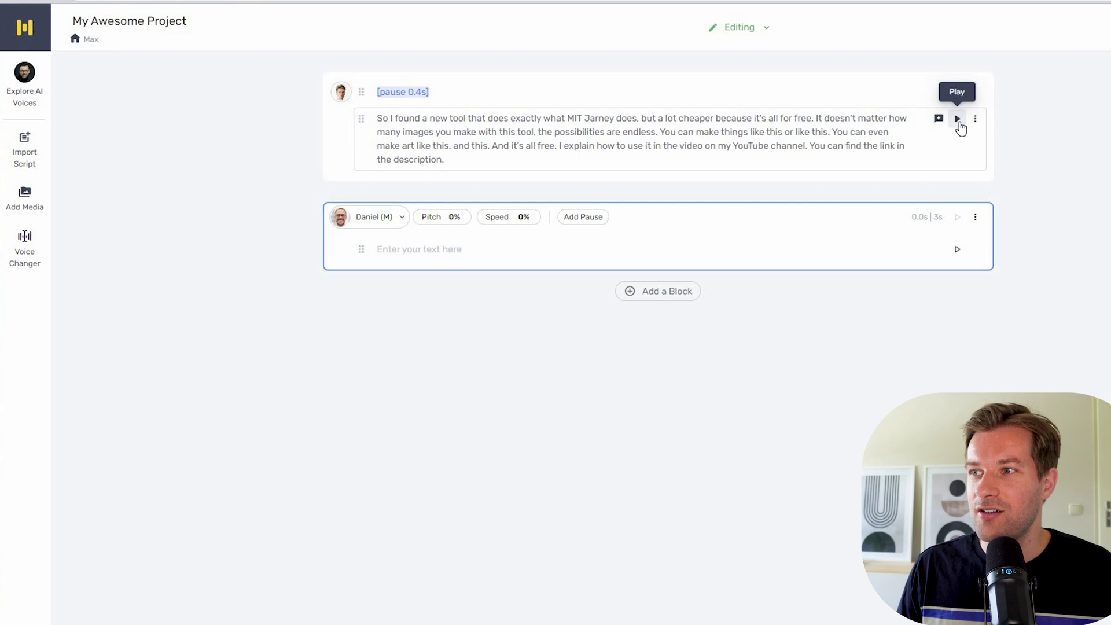
# - Play the transcribed clip's speech and open the voice list to browse replacement voices
pyautogui.click(957, 119)
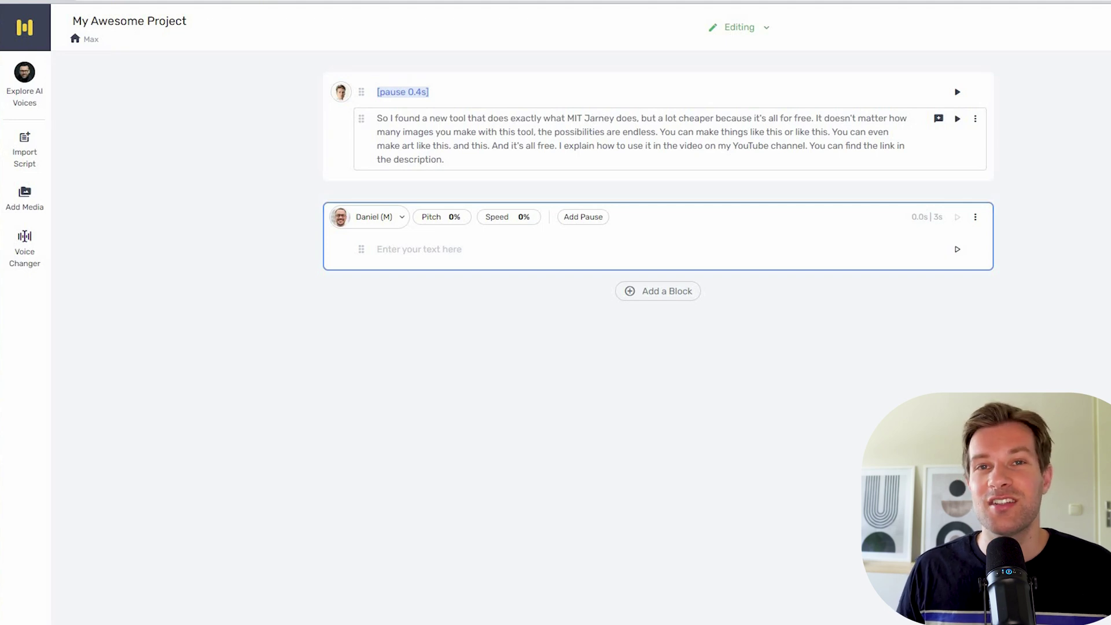
pyautogui.click(341, 91)
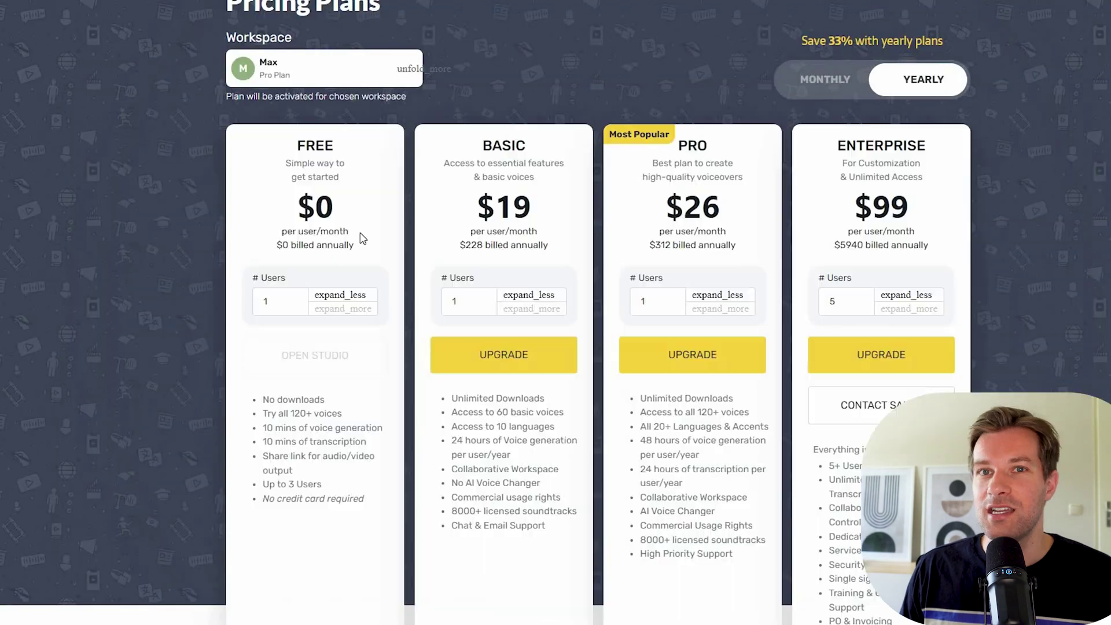
pyautogui.scroll(-2, 303, 67)
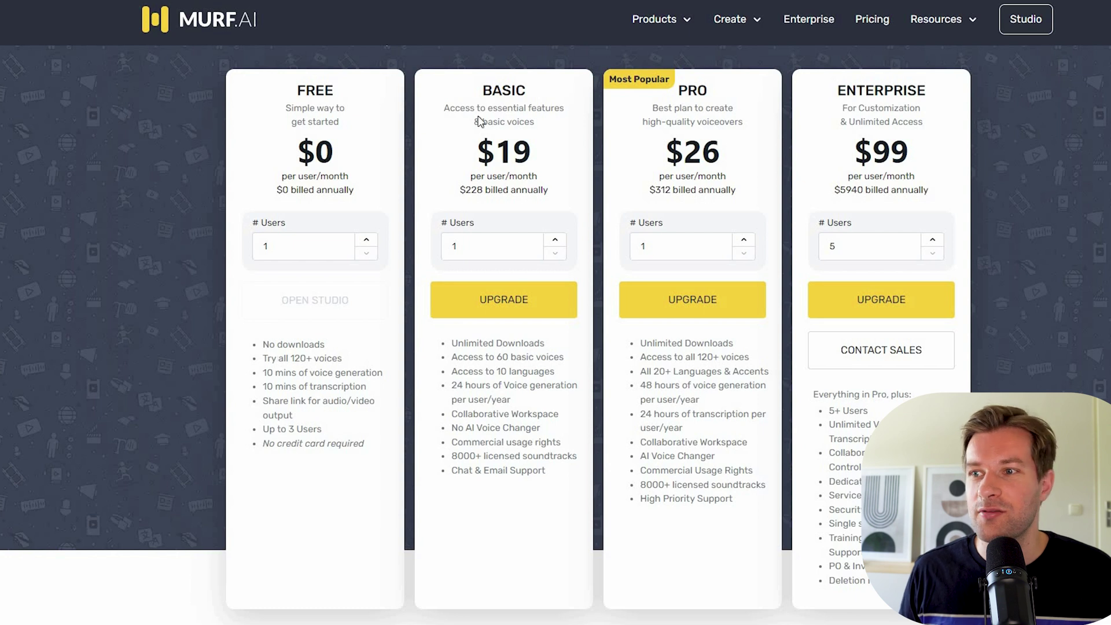
pyautogui.scroll(1, 484, 177)
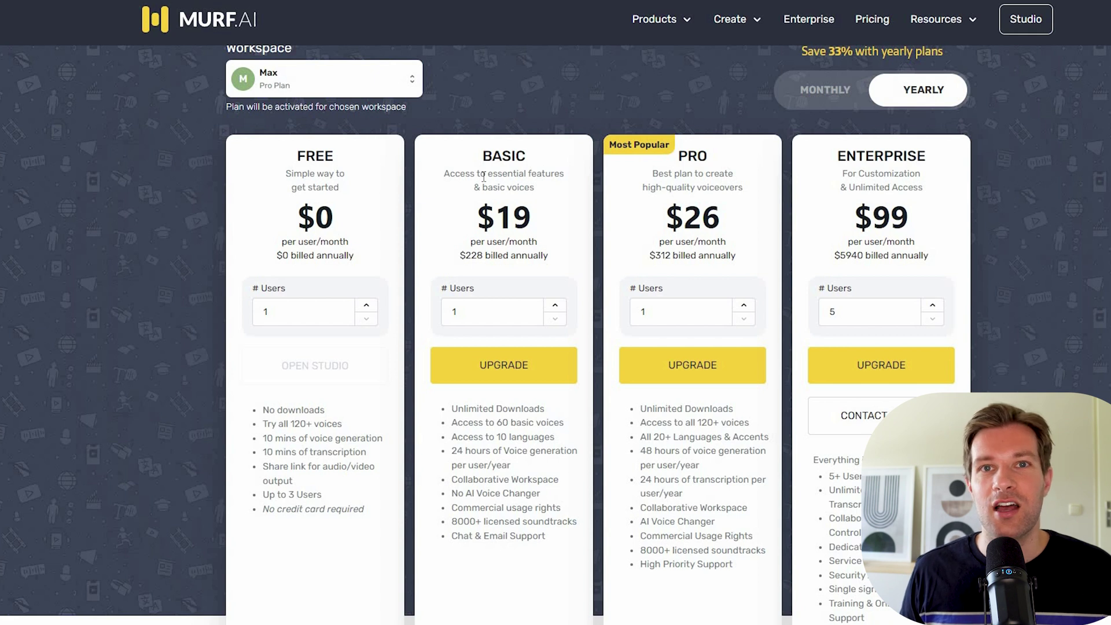
# - Drag-select the $19 Basic plan price on the pricing page
pyautogui.moveTo(475, 218); pyautogui.dragTo(536, 221)
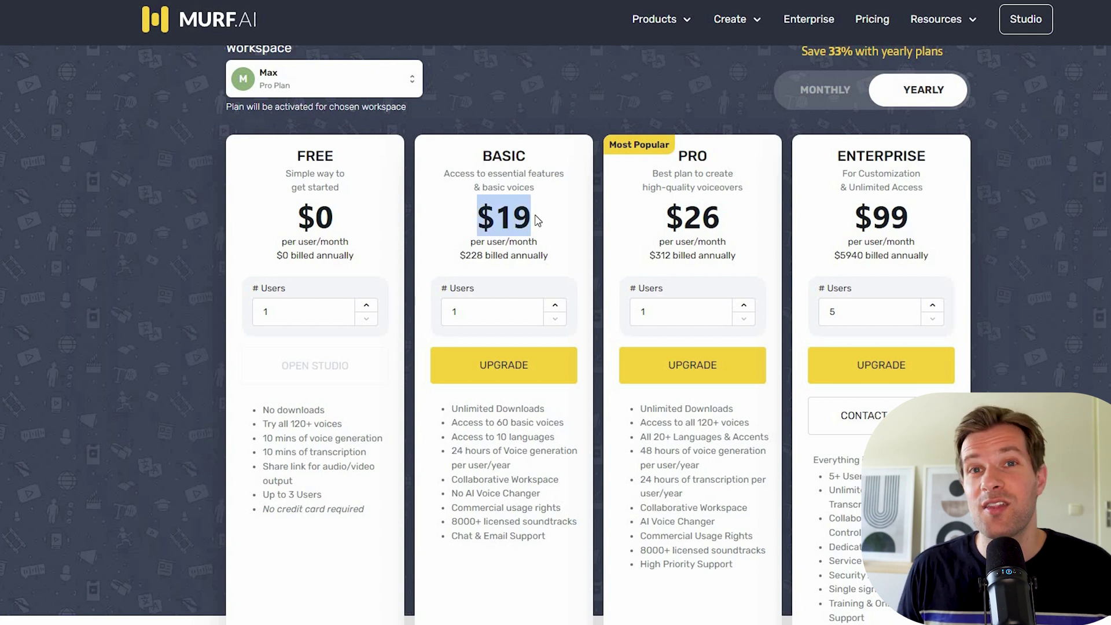